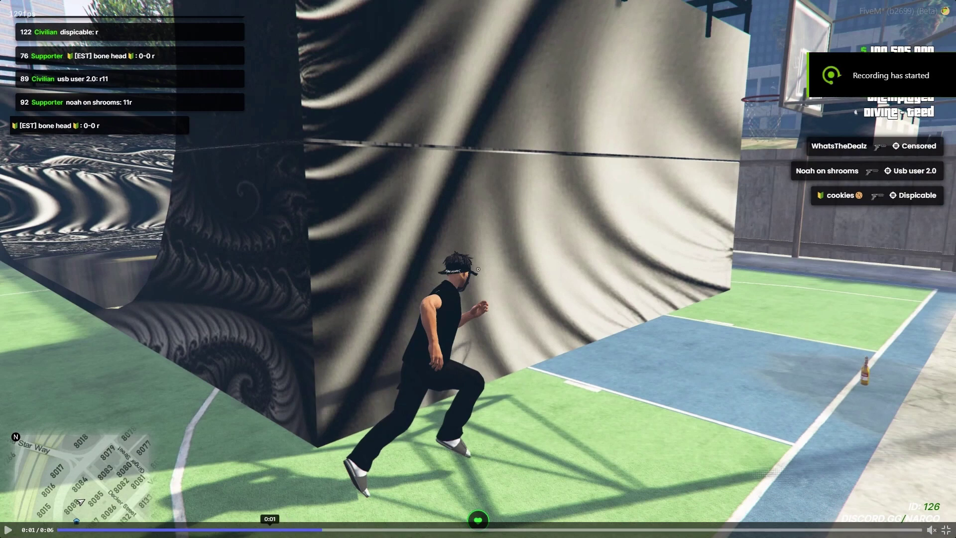
Step: Replay the FiveM skatepark clip with black-and-white swirl ramps and pause it near the end
click(189, 530)
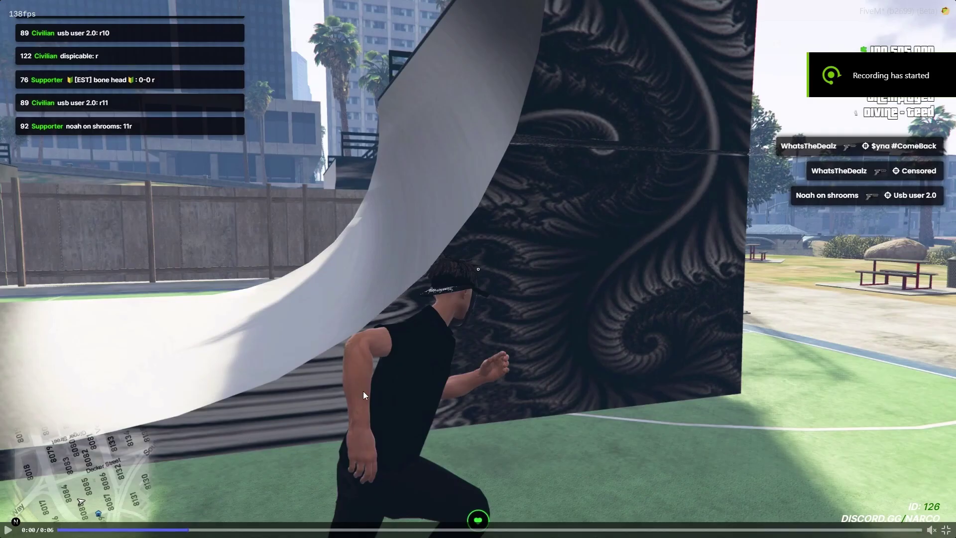
click(336, 421)
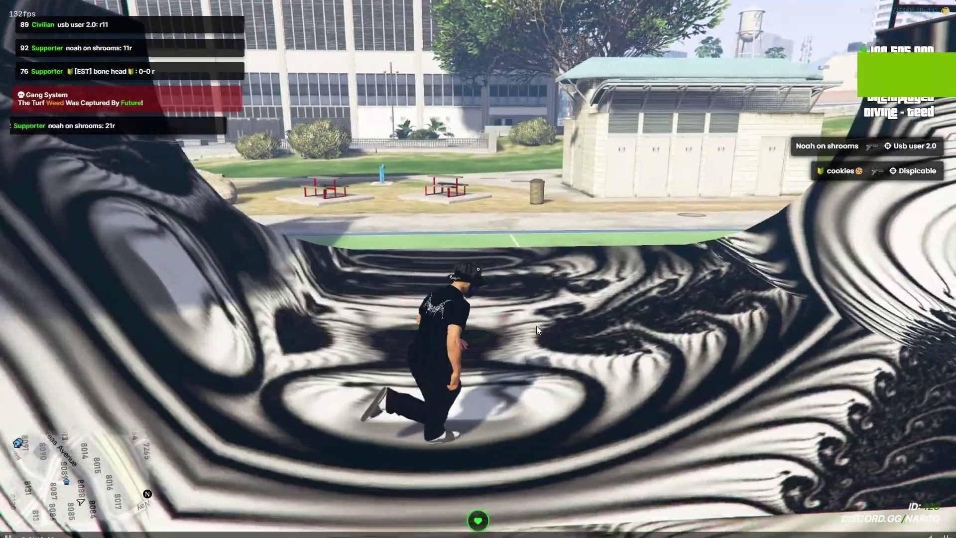
click(555, 324)
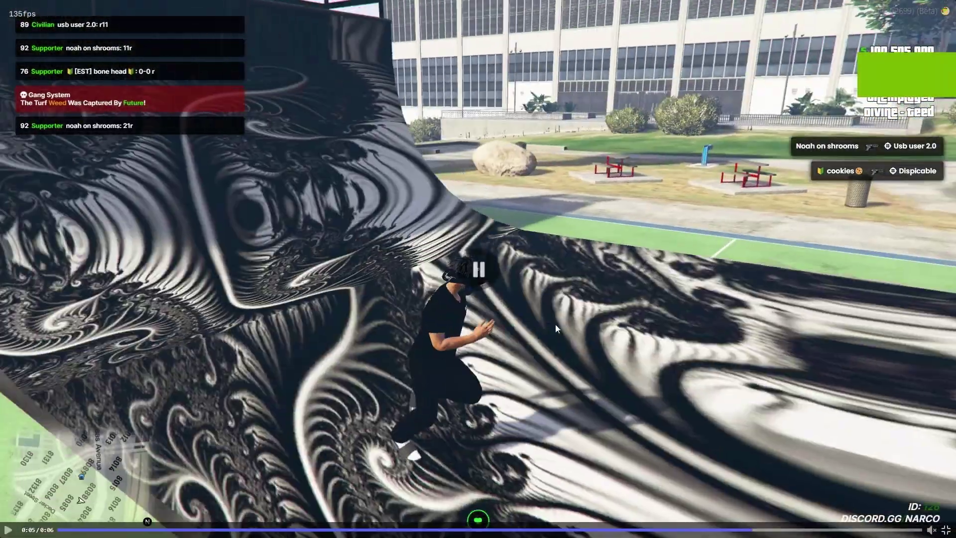
Step: Leave the full-screen video and open the BOSS Clothing server's RESOURCES channel in Discord
click(946, 531)
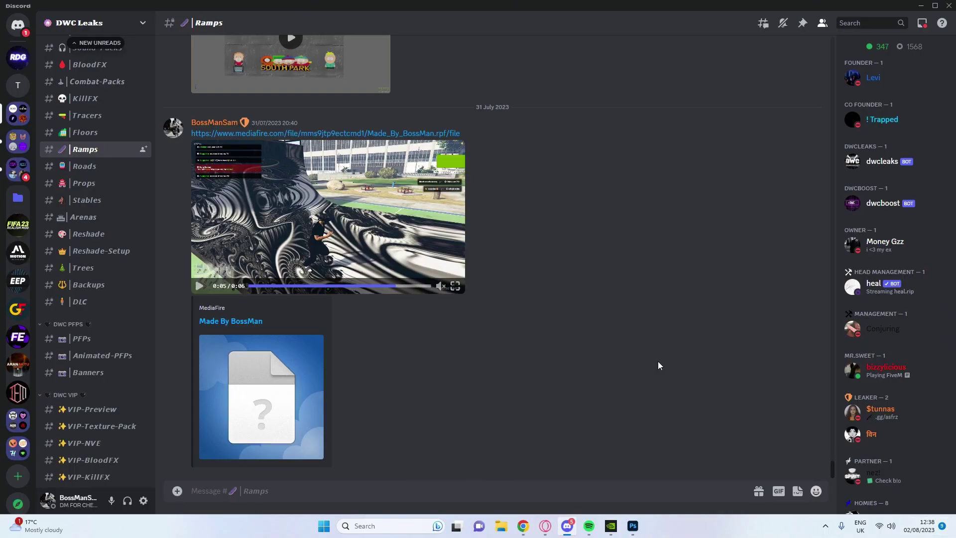
click(23, 205)
click(18, 114)
click(18, 141)
click(18, 115)
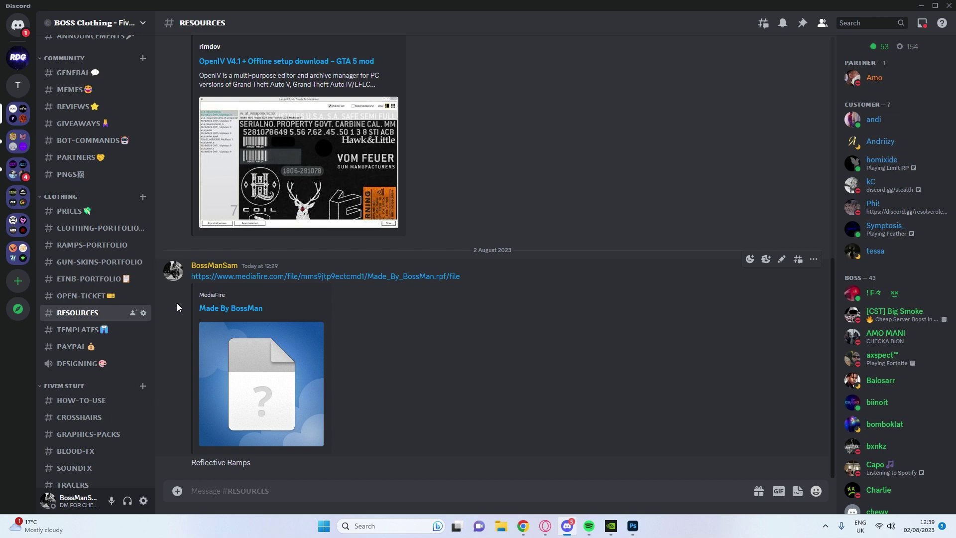
Step: Download the Made By BossMan Reflective Ramps file from its MediaFire link, then return to Discord
scroll(76, 324, up, 3)
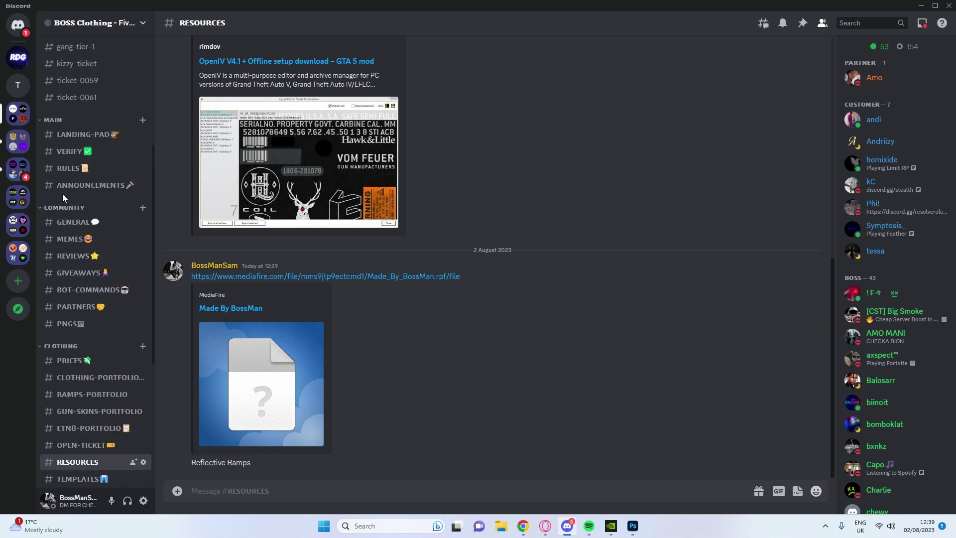
scroll(76, 324, down, 2)
scroll(318, 376, up, 4)
scroll(226, 249, up, 5)
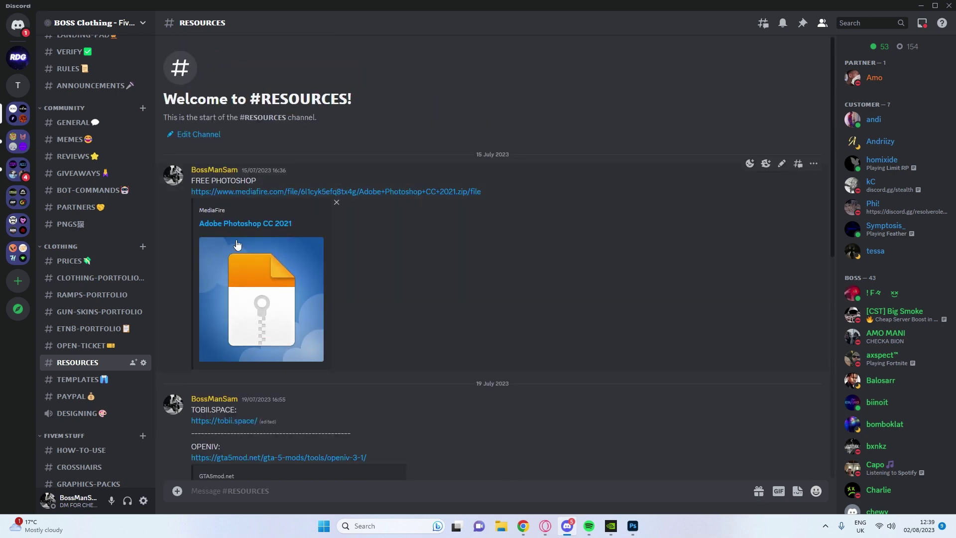
scroll(225, 277, down, 9)
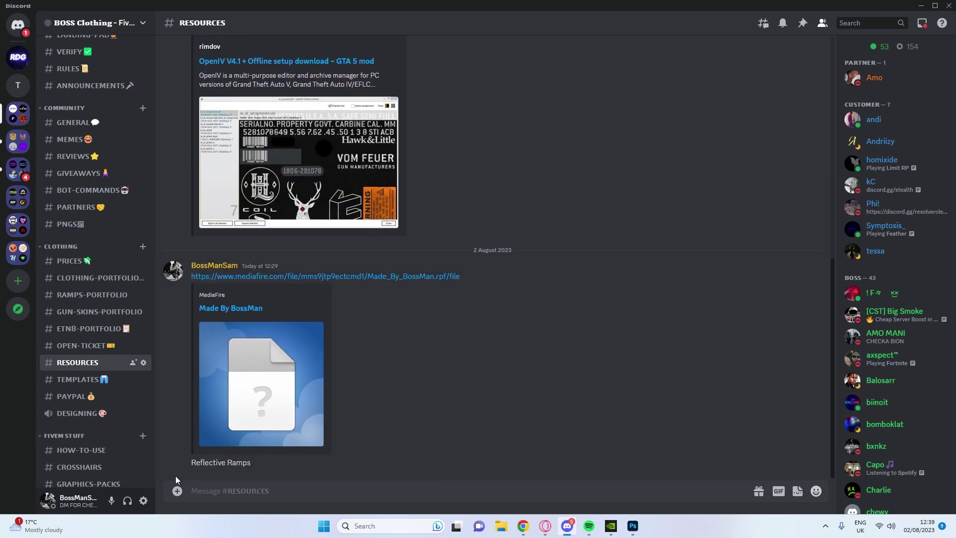
click(233, 278)
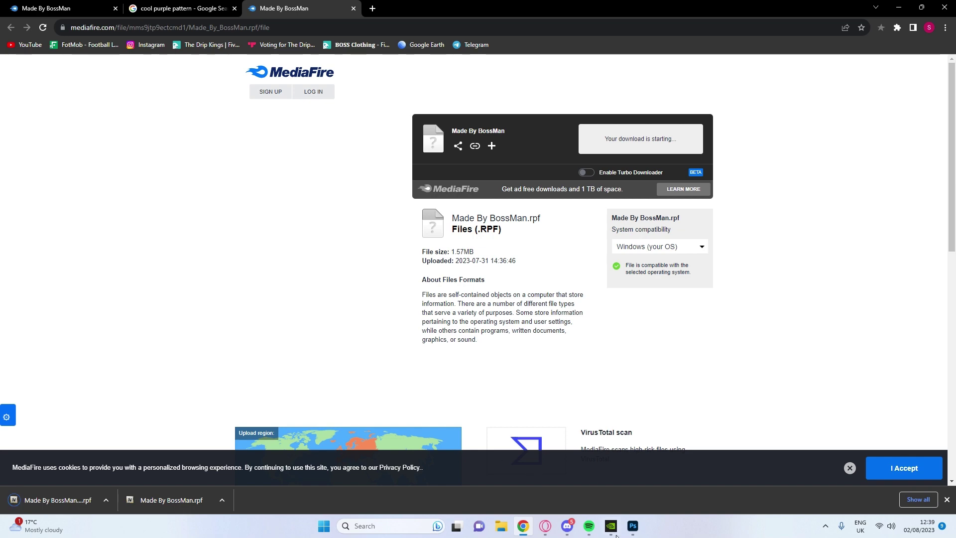
click(568, 529)
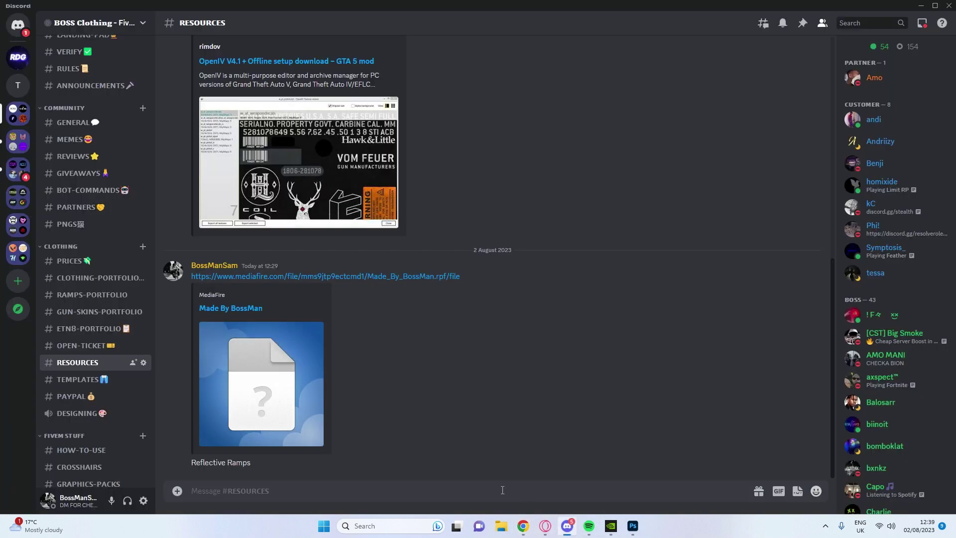
scroll(381, 430, up, 3)
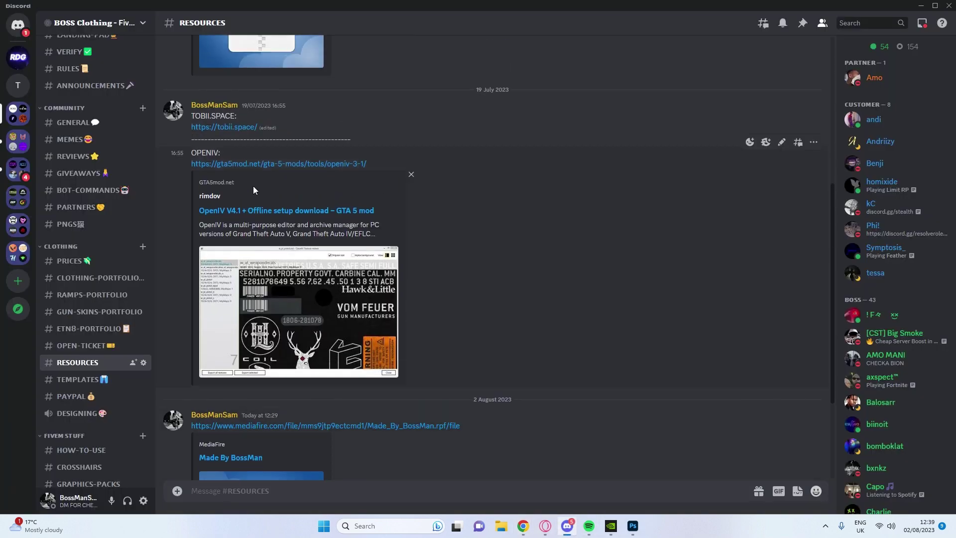
scroll(448, 413, down, 3)
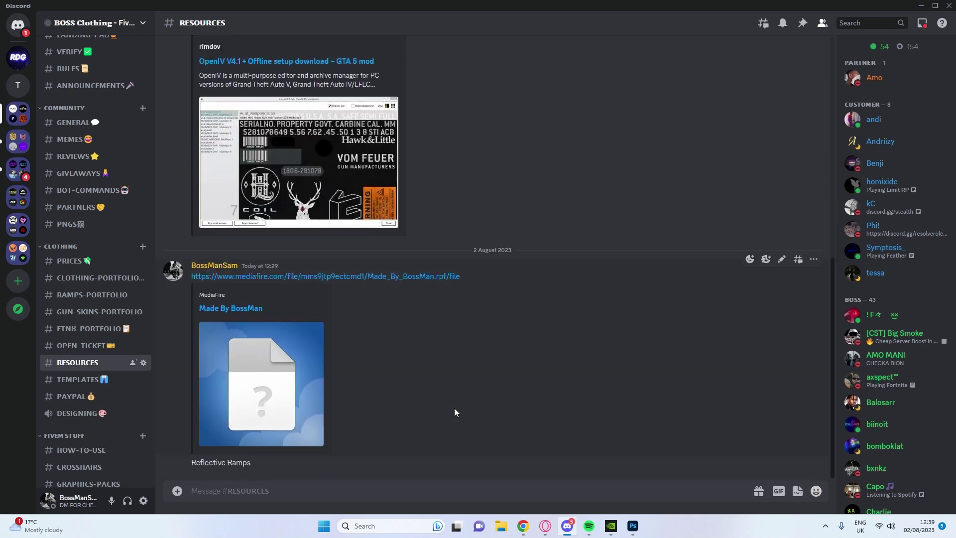
Step: Launch OpenIV from Windows search for GTA V on Windows
click(436, 527)
text(openiv)
key(BackSpace)
key(BackSpace)
key(BackSpace)
key(BackSpace)
key(BackSpace)
key(BackSpace)
click(382, 345)
click(428, 279)
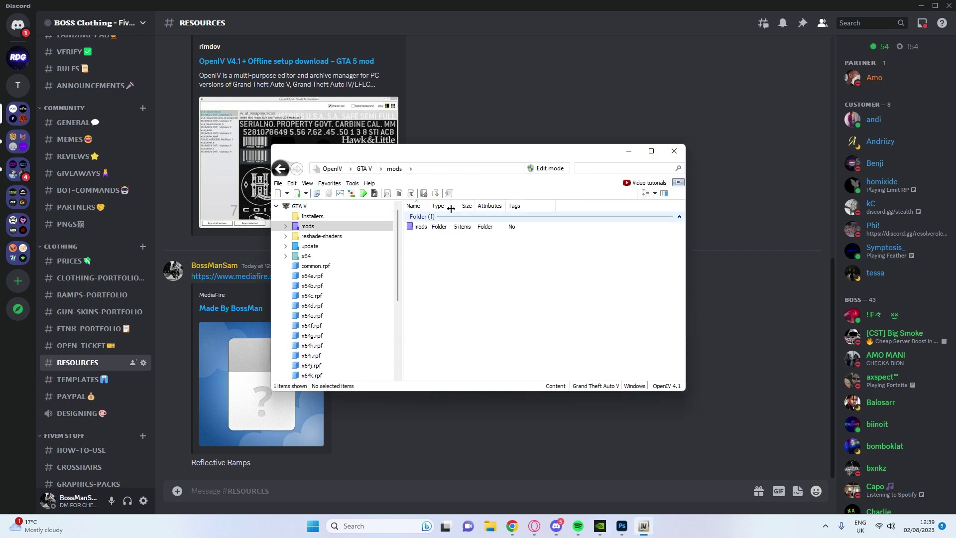
Step: Enable Edit mode and open the mods > Ramps folder
click(547, 168)
click(512, 295)
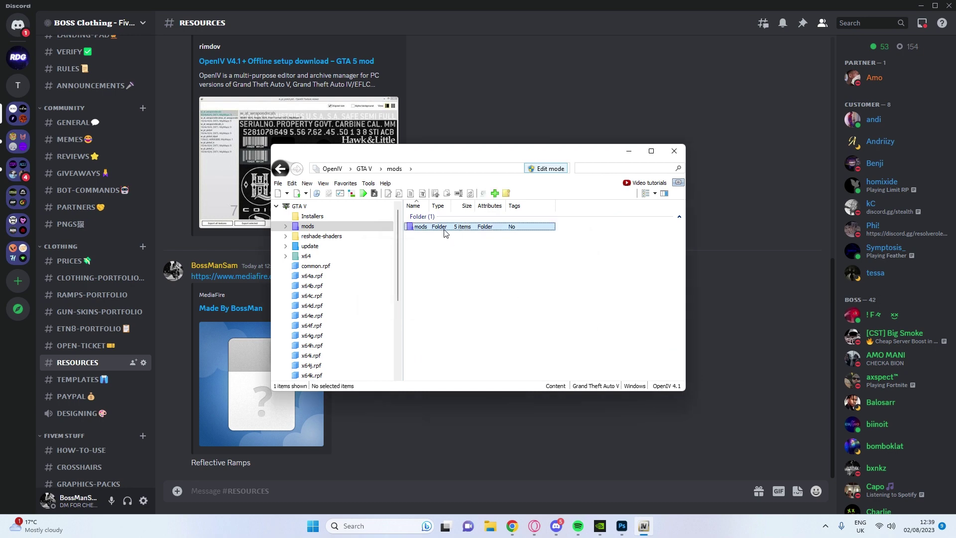
double_click(445, 228)
double_click(438, 254)
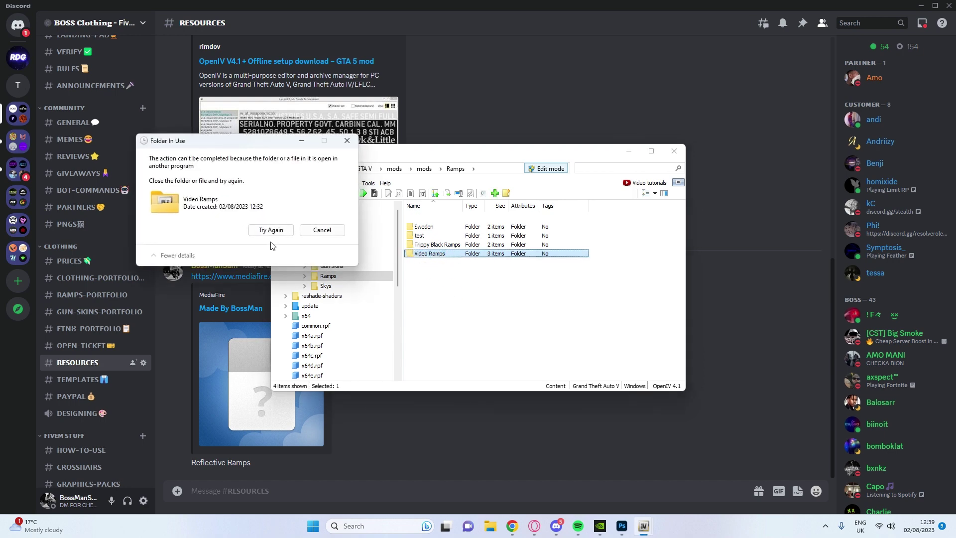
Step: Dismiss the folder-in-use warning and close the purple pattern and BOSS documents without saving
click(322, 231)
click(622, 526)
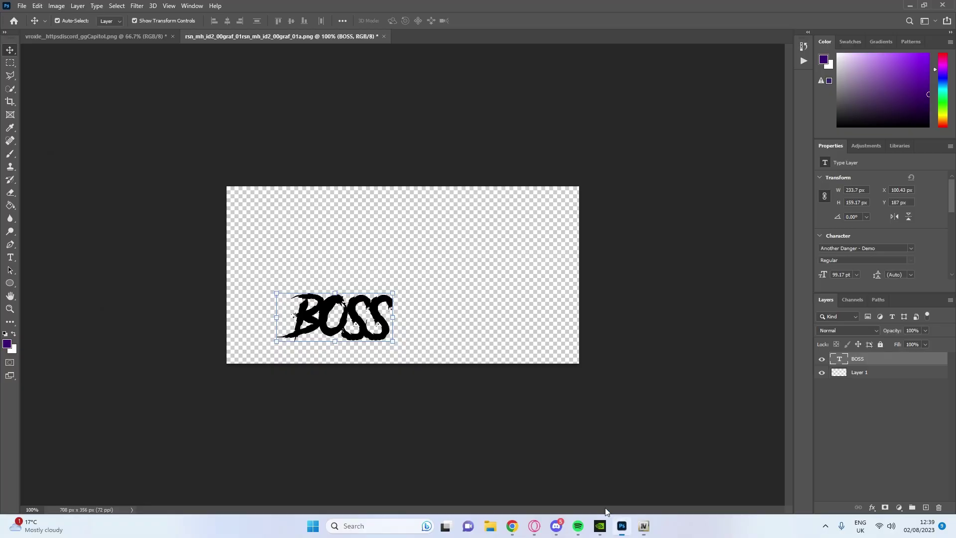
click(173, 36)
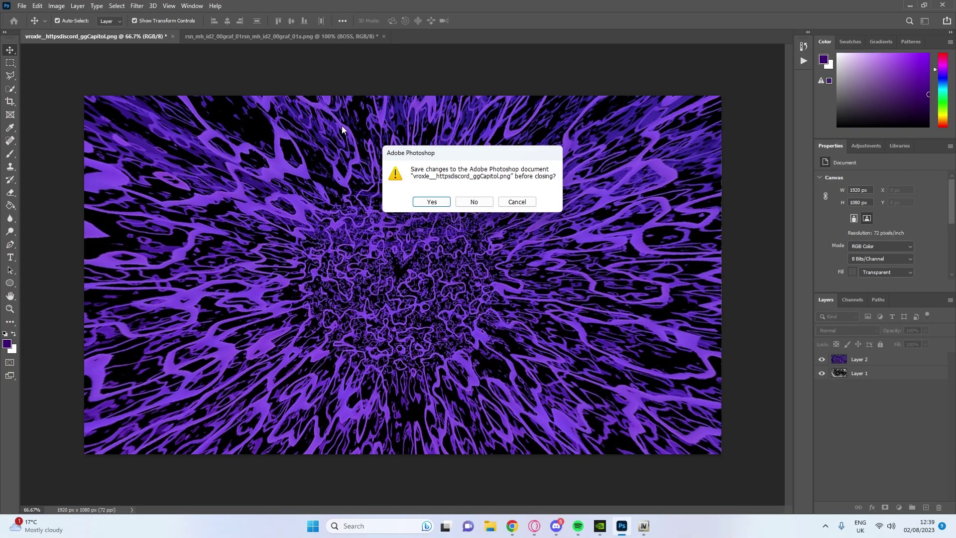
click(486, 205)
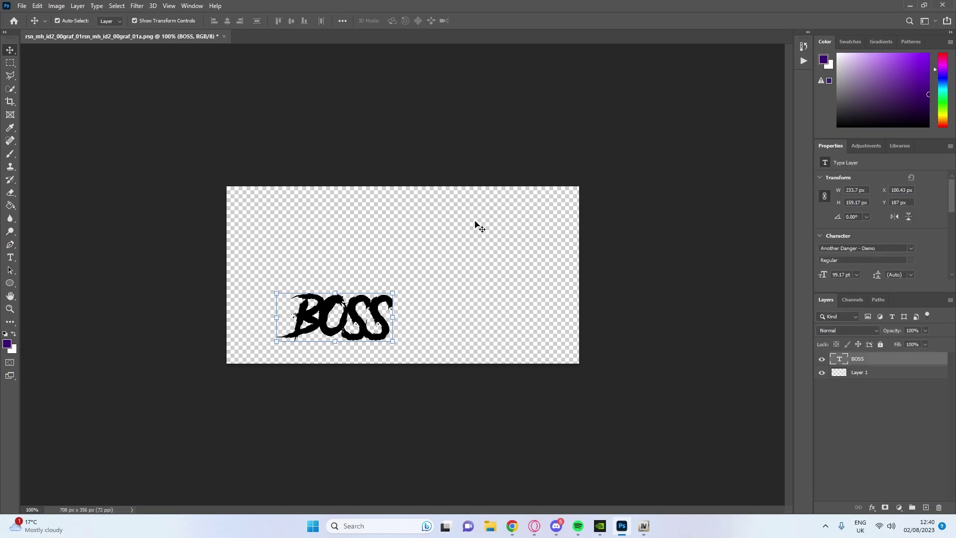
click(224, 37)
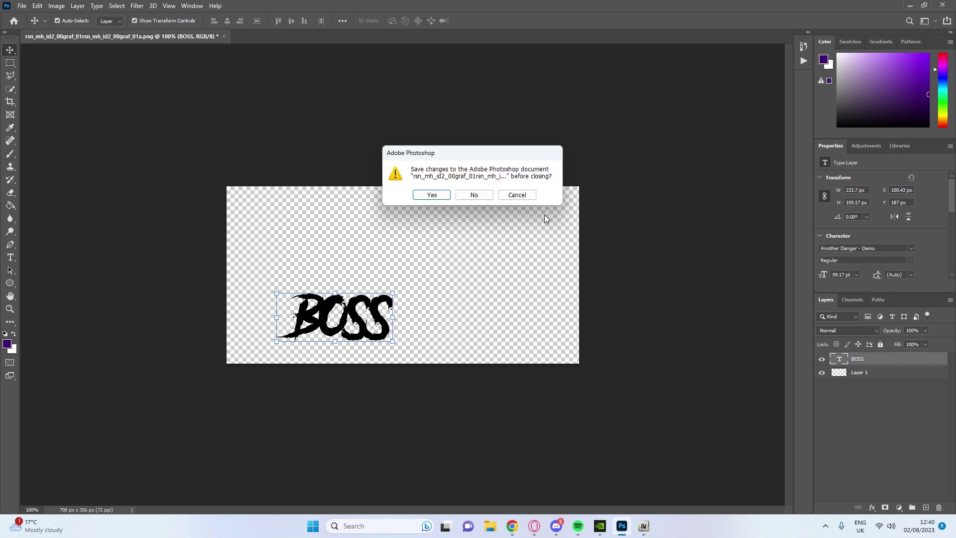
click(486, 193)
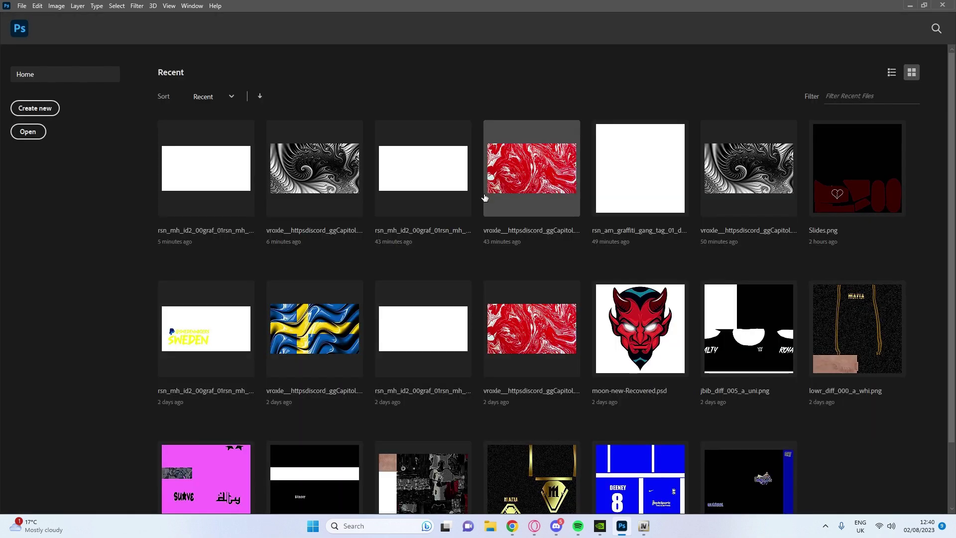
Step: Try deleting the locked Video Ramps folder, then give up and deselect it
click(563, 532)
click(642, 527)
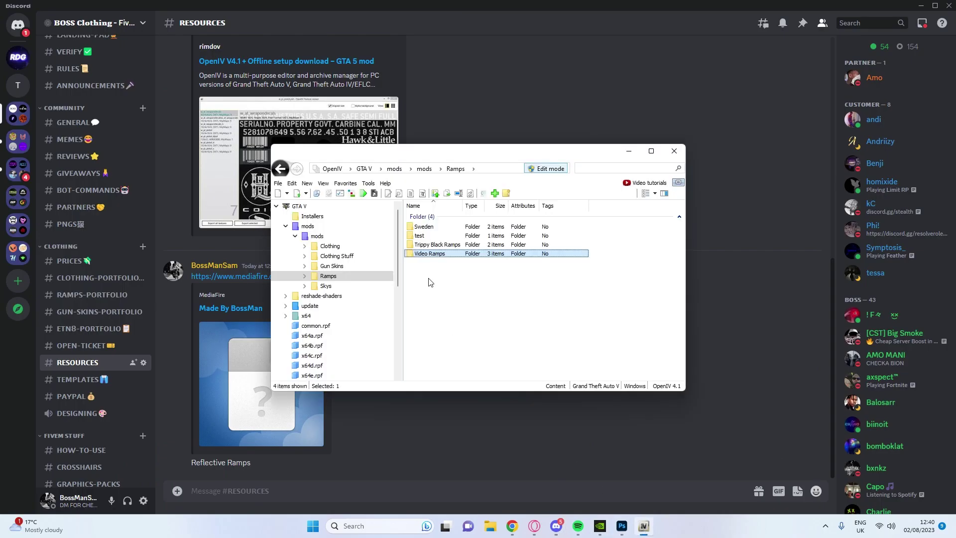
right_click(435, 254)
key(Delete)
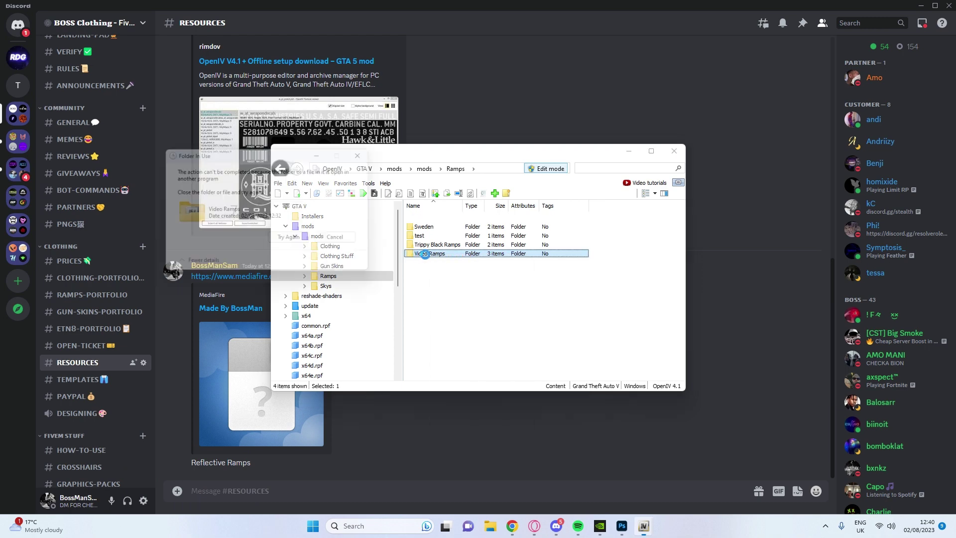
click(288, 233)
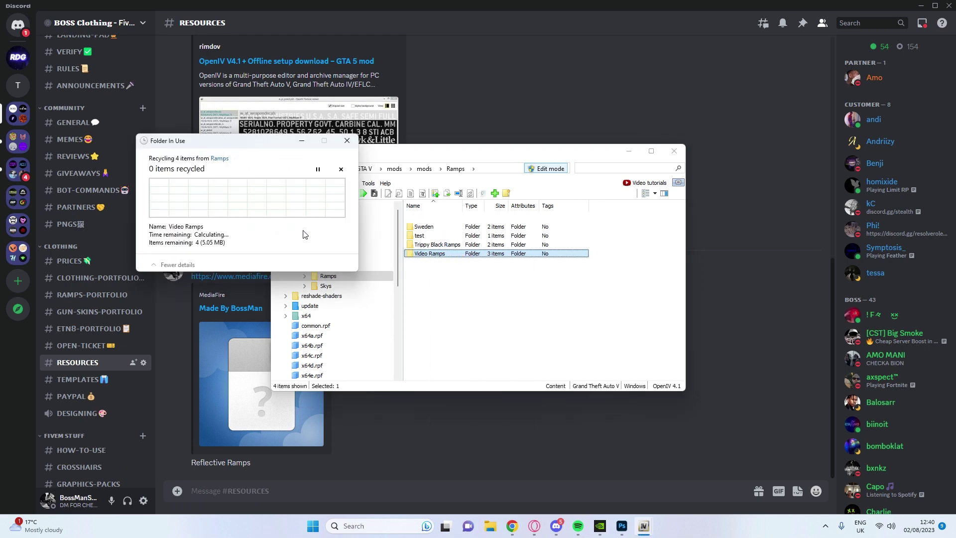
click(310, 231)
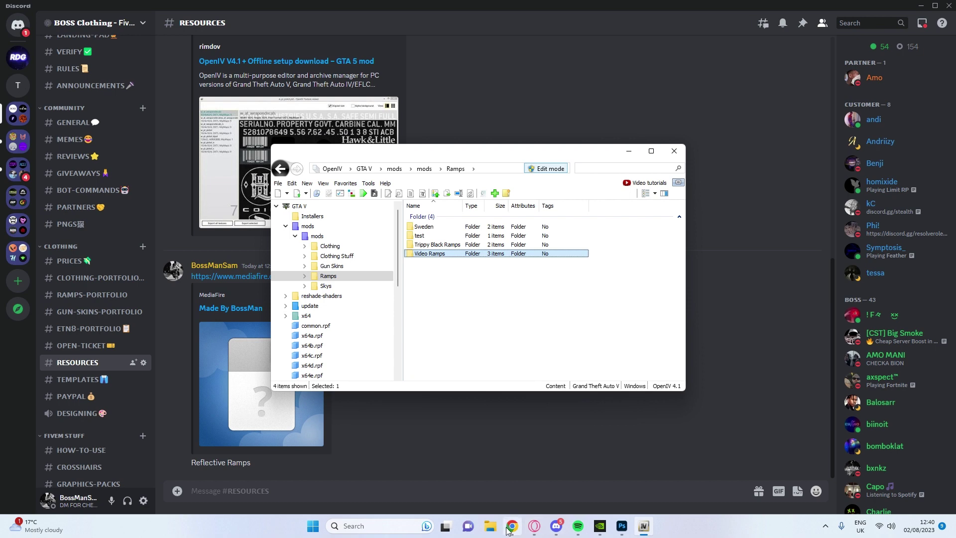
mouse_move(510, 530)
click(455, 314)
Step: Create a new folder named 'video Reflect Ramps' in Ramps and open it
right_click(455, 312)
mouse_move(498, 371)
click(595, 378)
text(v)
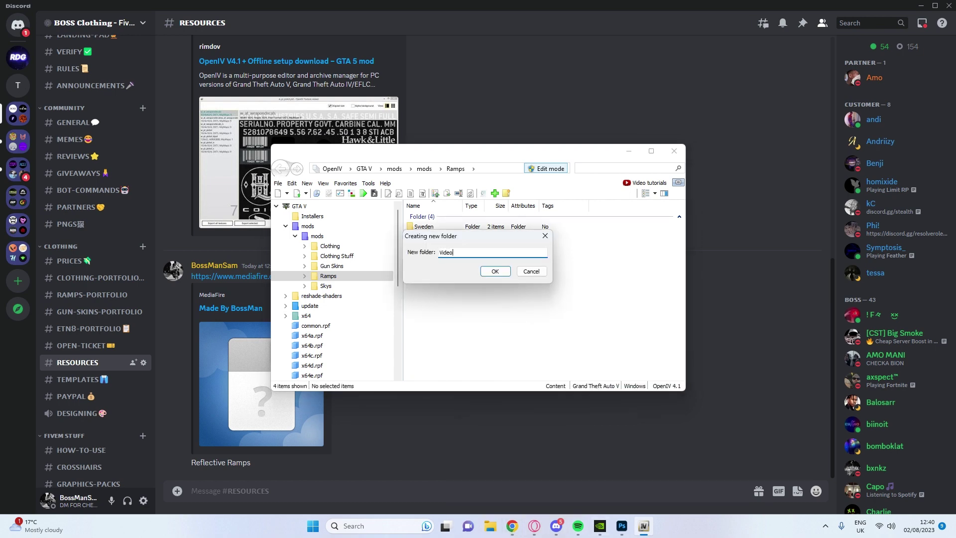
text(ideo Reflect Ramps)
key(Return)
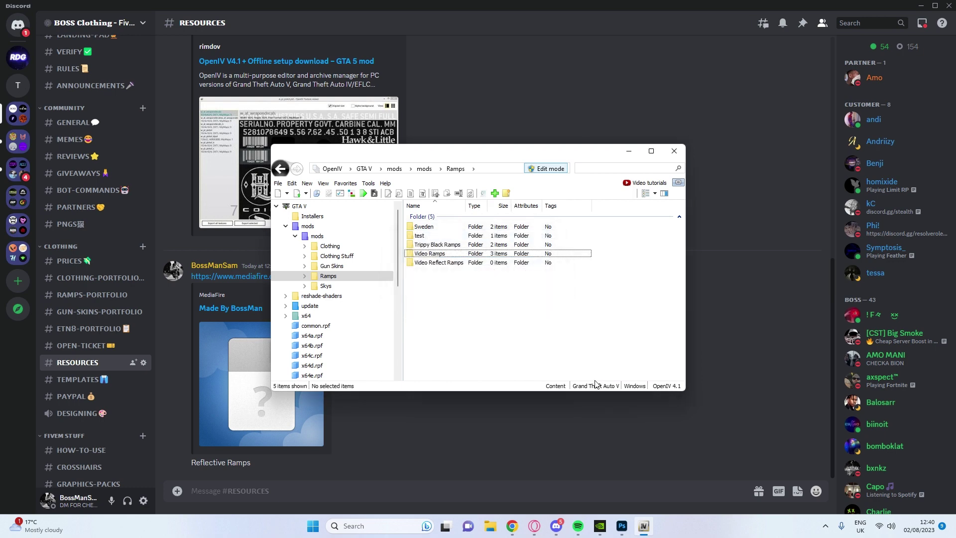
key(Return)
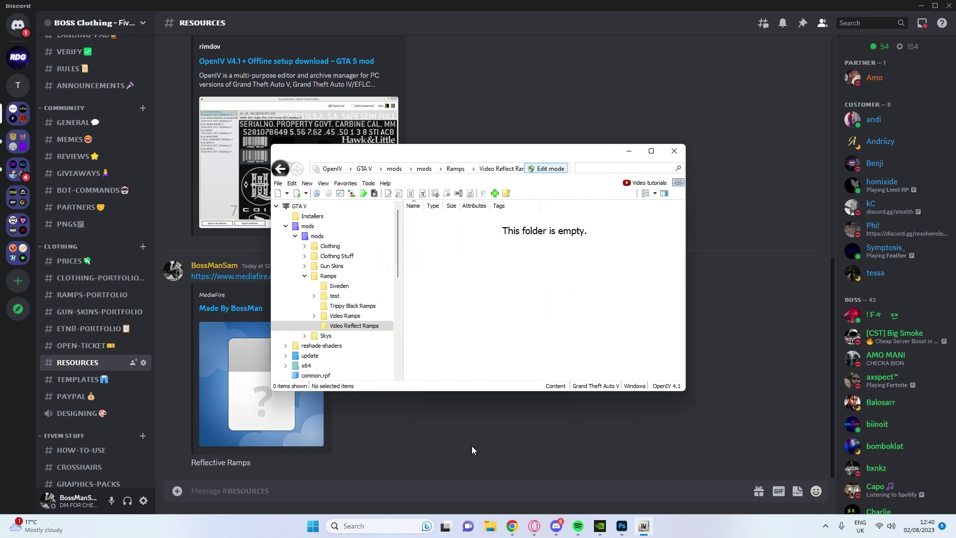
Step: Drag the downloaded rpf from Downloads into Video Reflect Ramps and rename it Made By BossMan.rpf
click(490, 526)
click(269, 293)
drag(427, 161, 707, 174)
drag(647, 271, 453, 254)
right_click(457, 228)
click(478, 304)
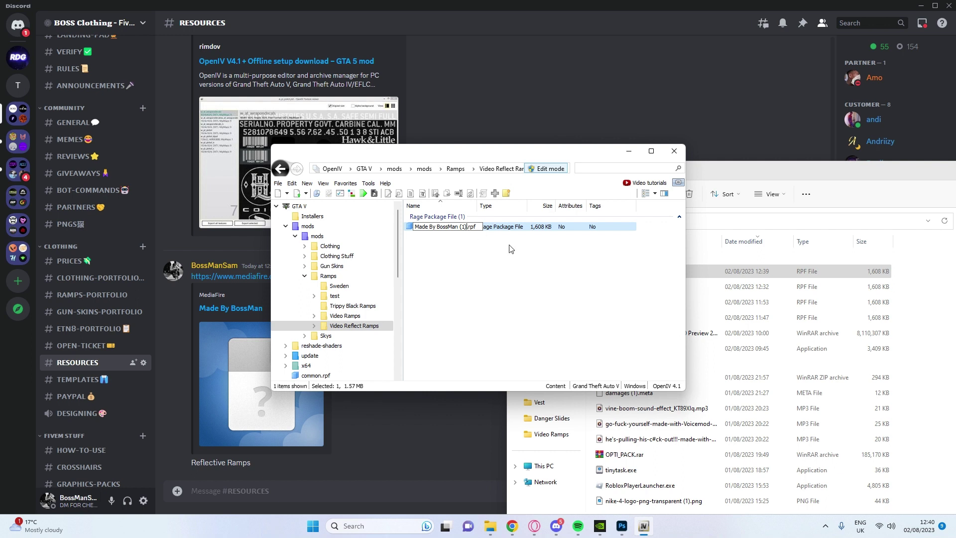
key(BackSpace)
key(Return)
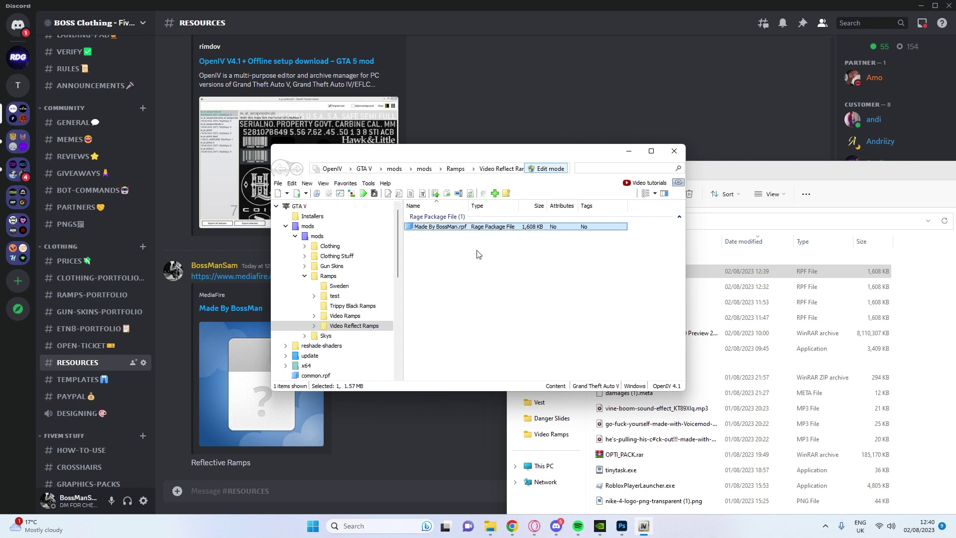
Step: Open Made By BossMan.rpf, view its discord.ggoL.txt note, and browse the content folder
double_click(438, 227)
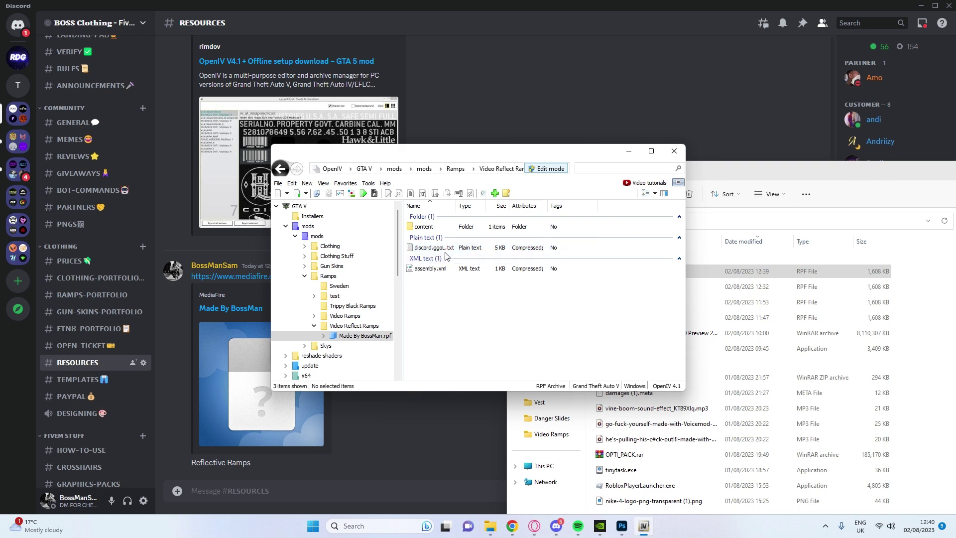
double_click(430, 249)
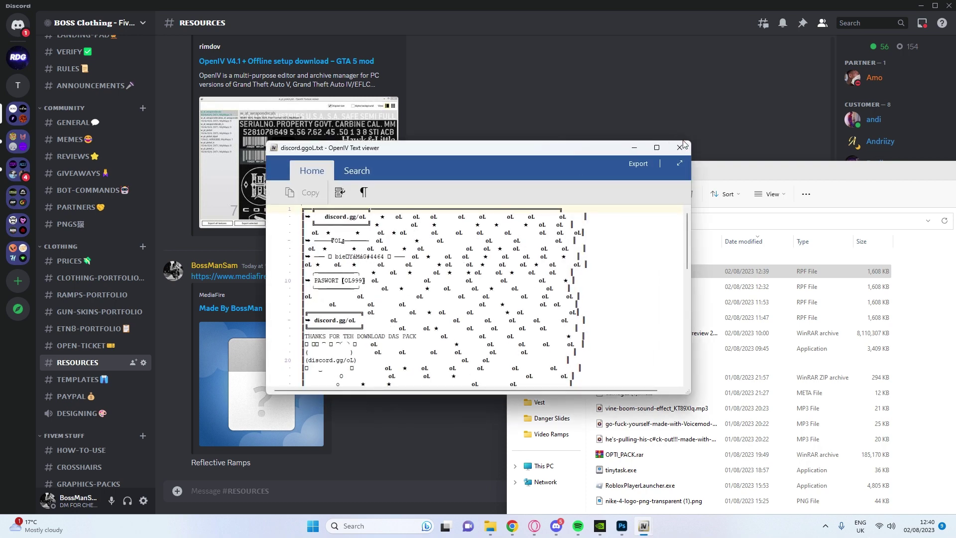
click(680, 147)
double_click(474, 228)
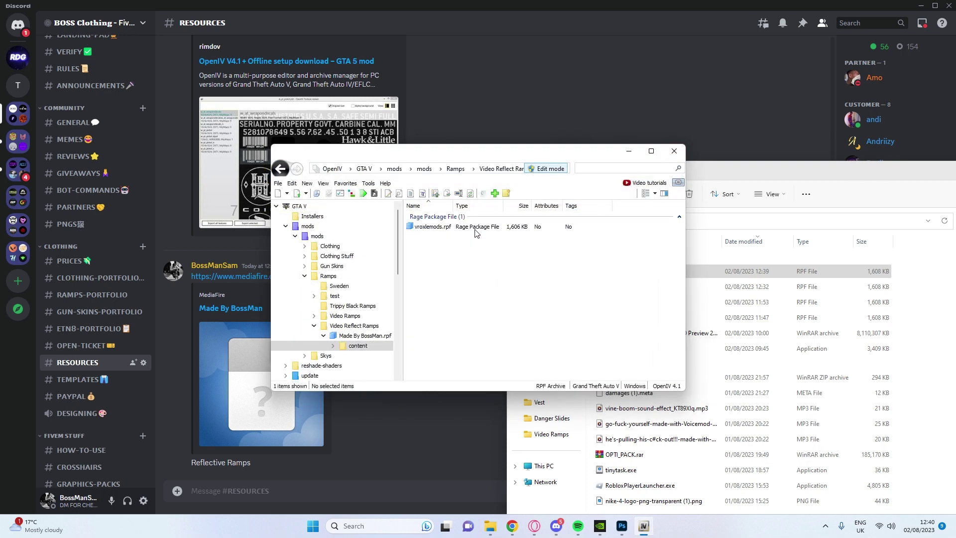
click(280, 169)
Step: Drill through content > vroxlemods.rpf > x64 > inner archive and open prop_skatepark.ytd
double_click(433, 227)
double_click(438, 227)
double_click(456, 228)
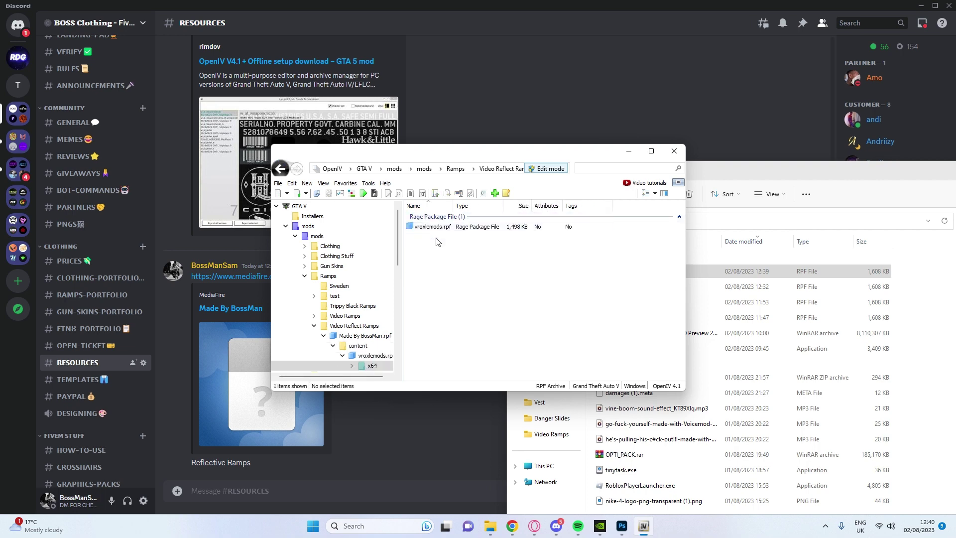
double_click(438, 228)
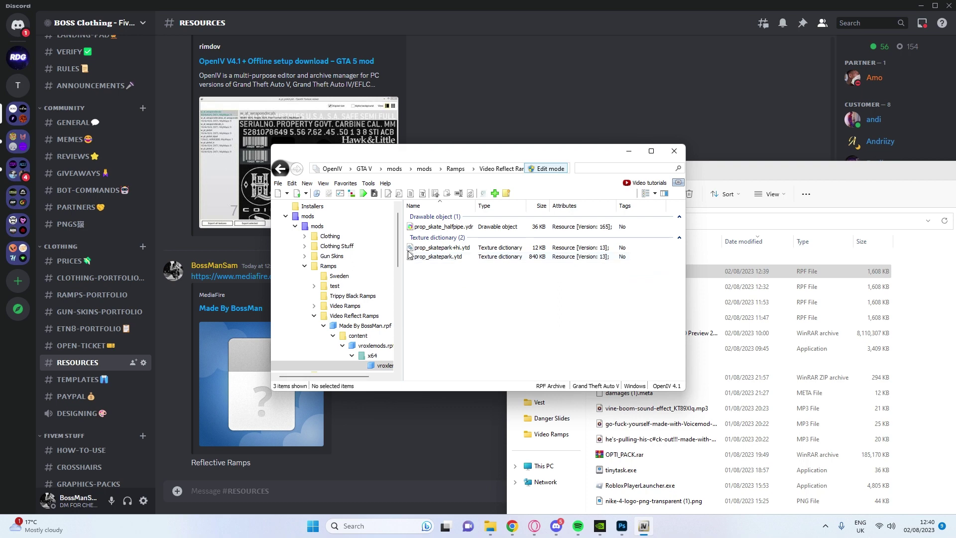
double_click(455, 256)
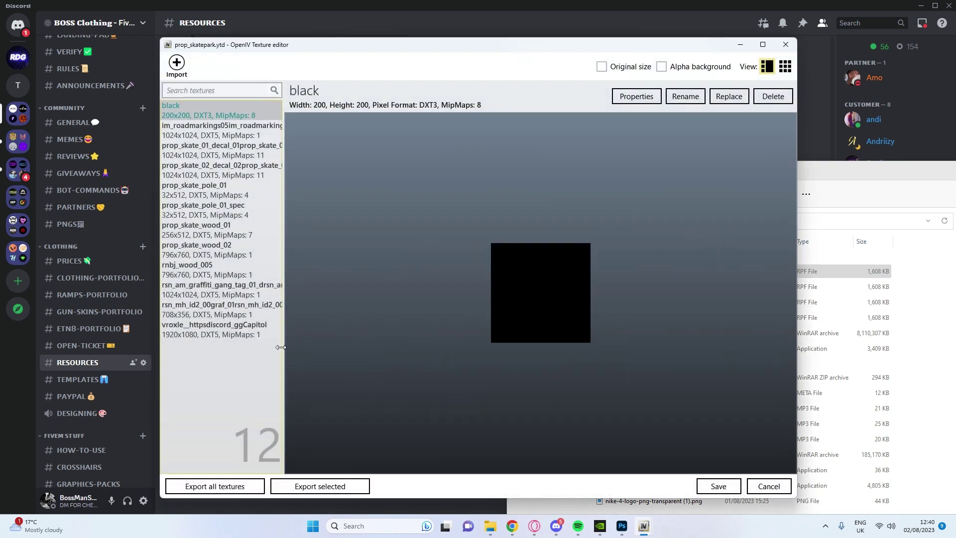
Step: Export the vroxle fractal texture as PNG into Ramps > Video Reflect Ramps
click(221, 332)
click(321, 484)
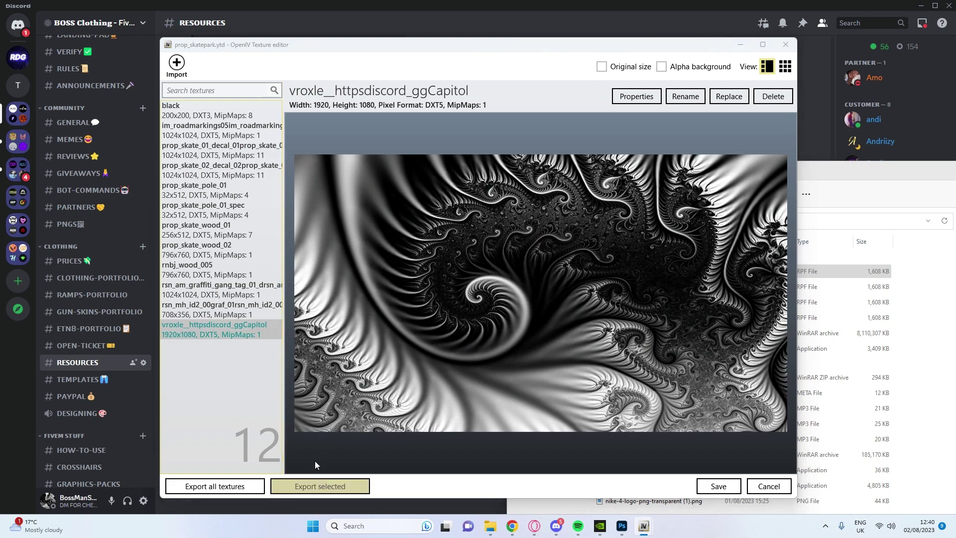
click(255, 290)
click(253, 297)
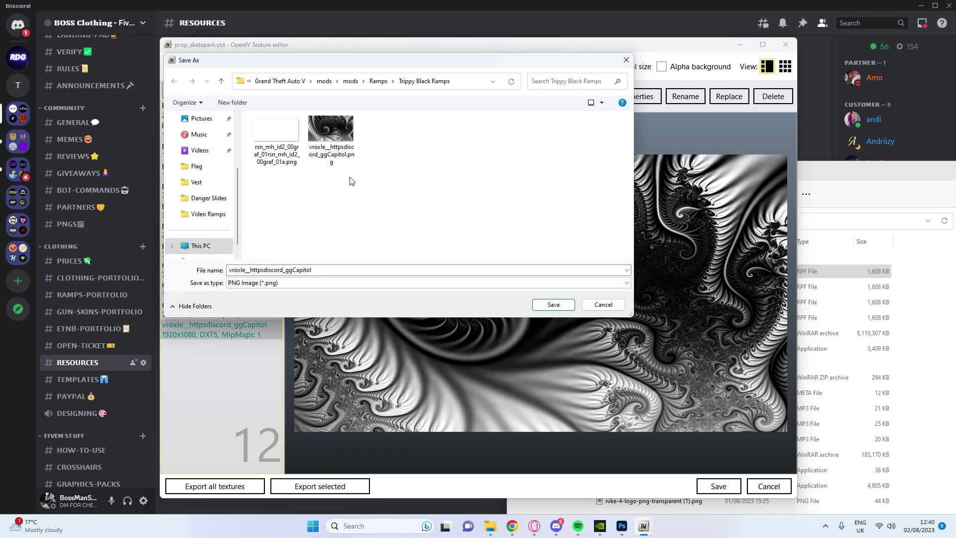
click(379, 81)
click(298, 196)
double_click(283, 197)
click(552, 303)
Step: Export the rsn_mh graffiti texture as PNG, then save and close the Texture editor
click(199, 313)
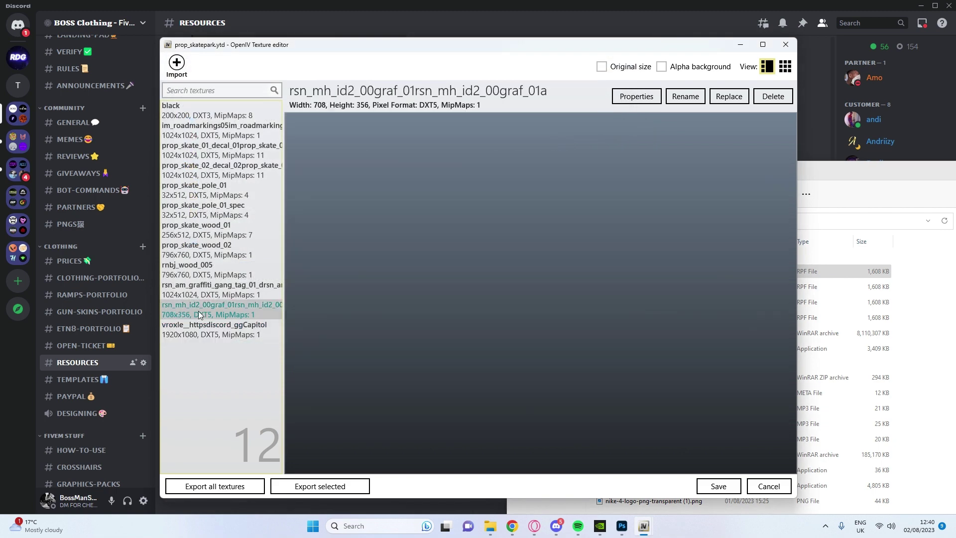
click(319, 487)
click(264, 283)
click(253, 289)
click(552, 305)
click(230, 330)
key(Up)
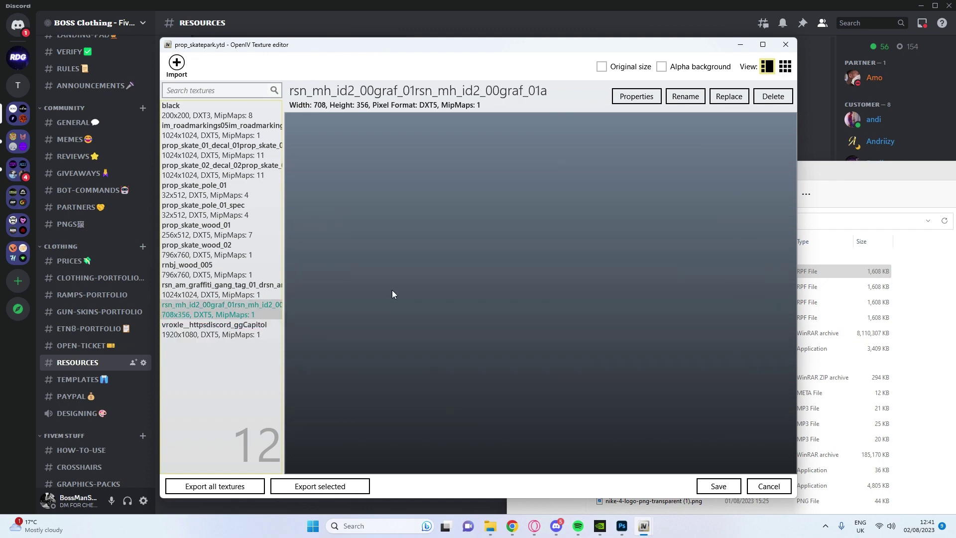
click(719, 486)
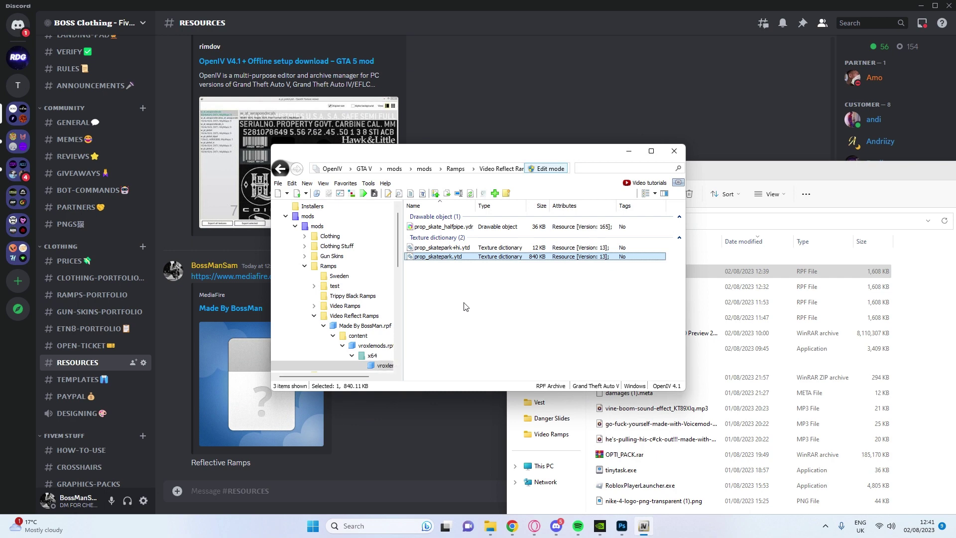
Step: Open the exported vroxle fractal PNG from Video Reflect Ramps in Photoshop
click(621, 526)
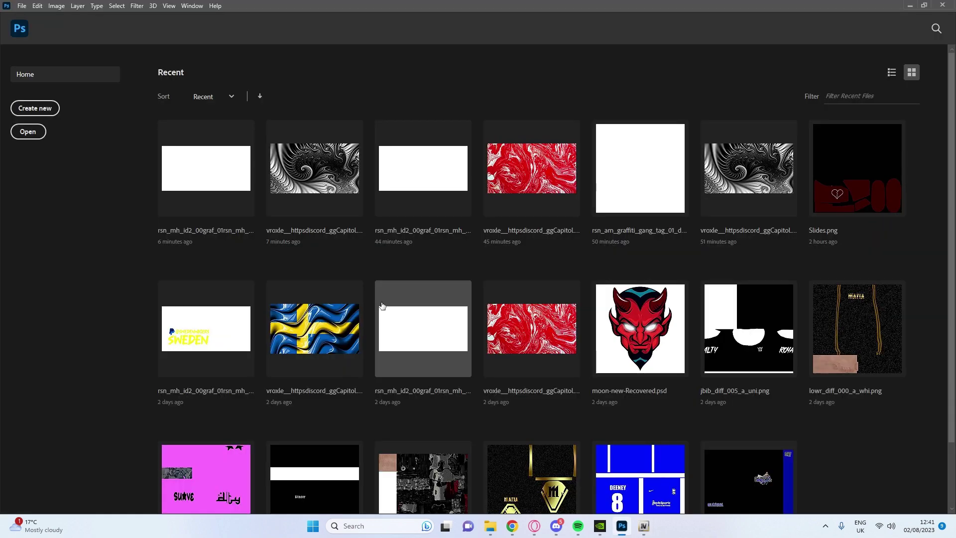
click(21, 6)
click(33, 26)
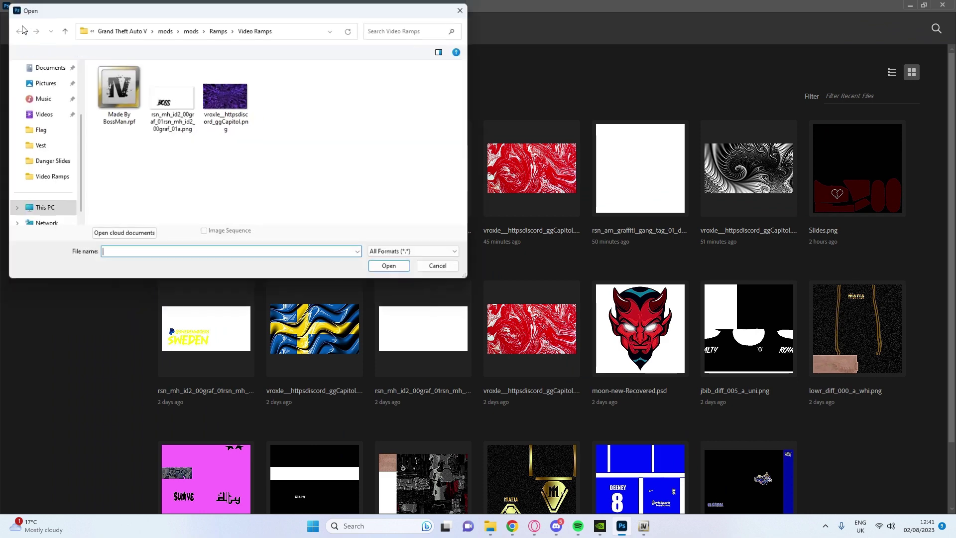
click(218, 29)
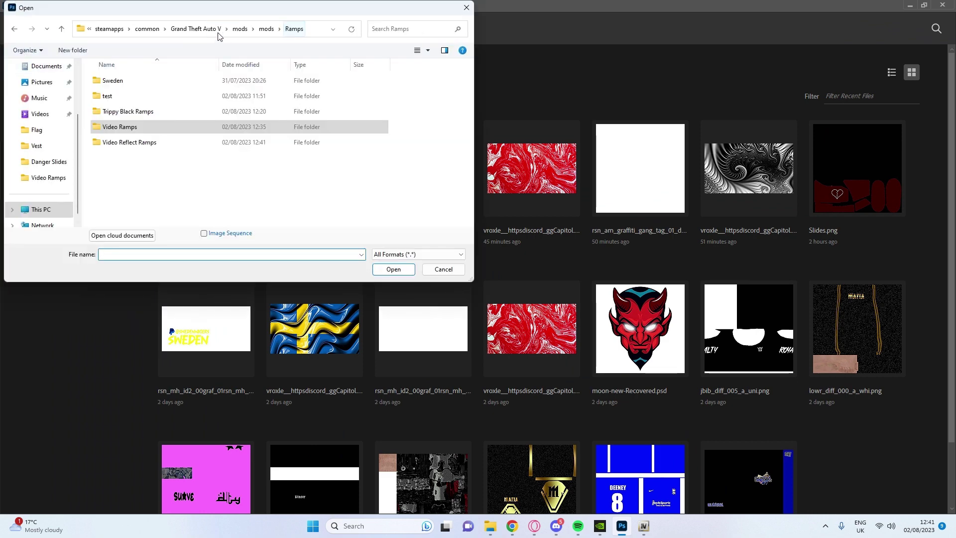
double_click(130, 143)
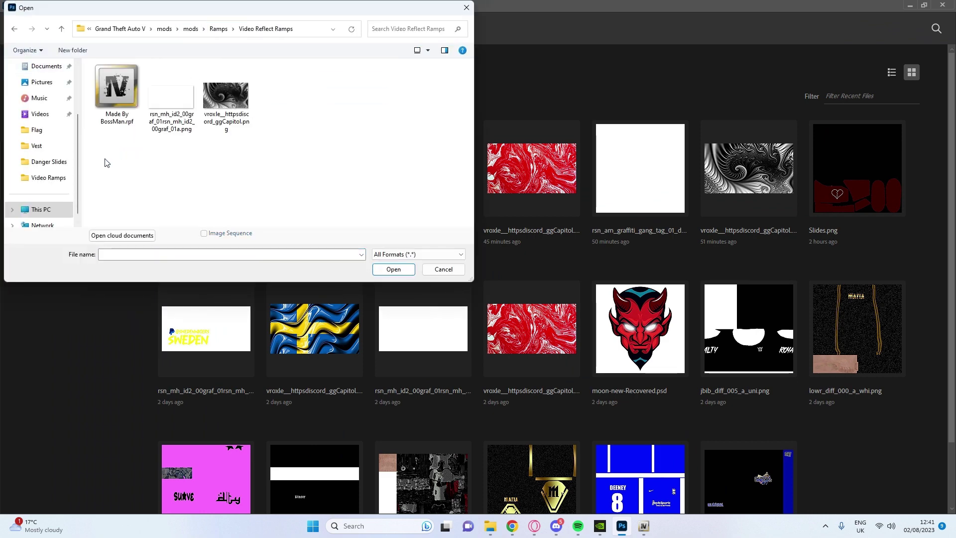
double_click(233, 94)
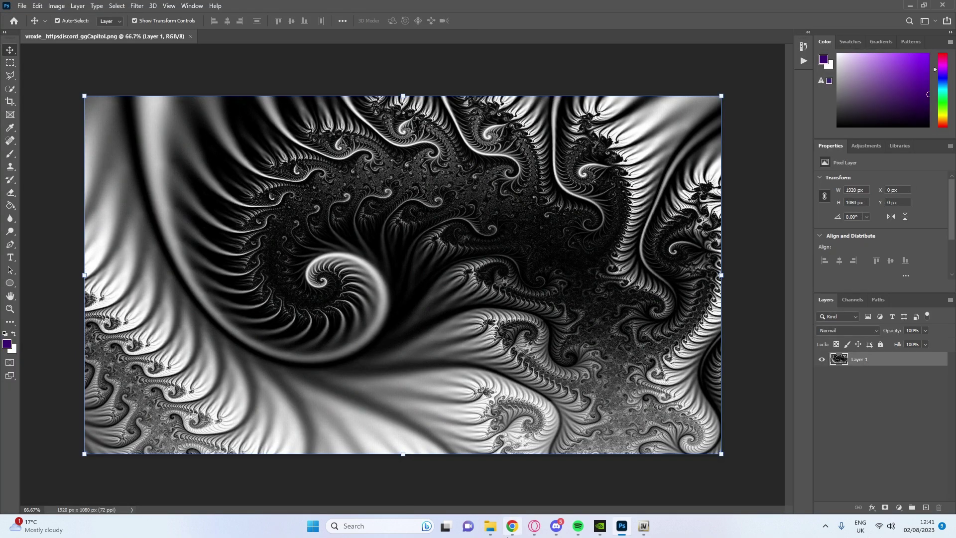
Step: Copy the purple splatter pattern image from Chrome's 'cool purple pattern' results
click(508, 533)
click(191, 13)
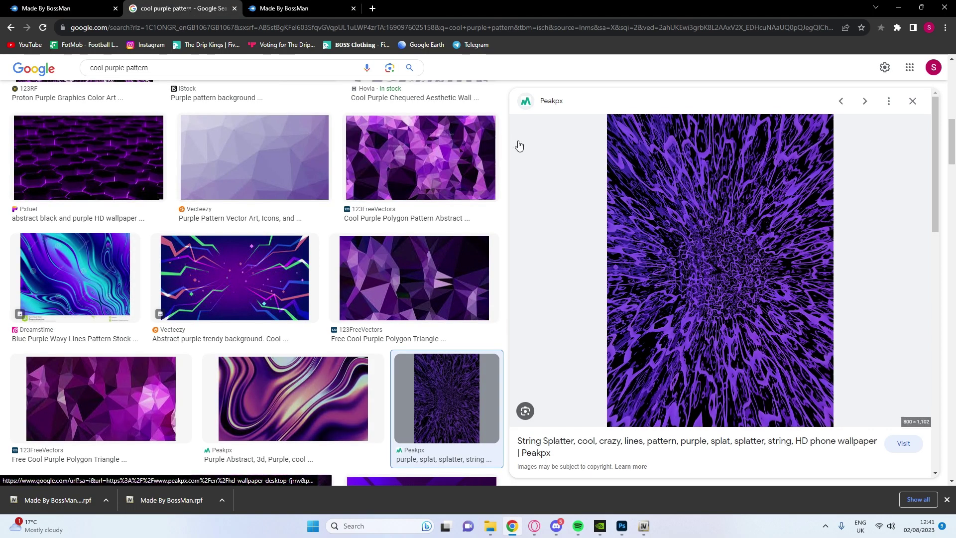
right_click(705, 215)
click(746, 338)
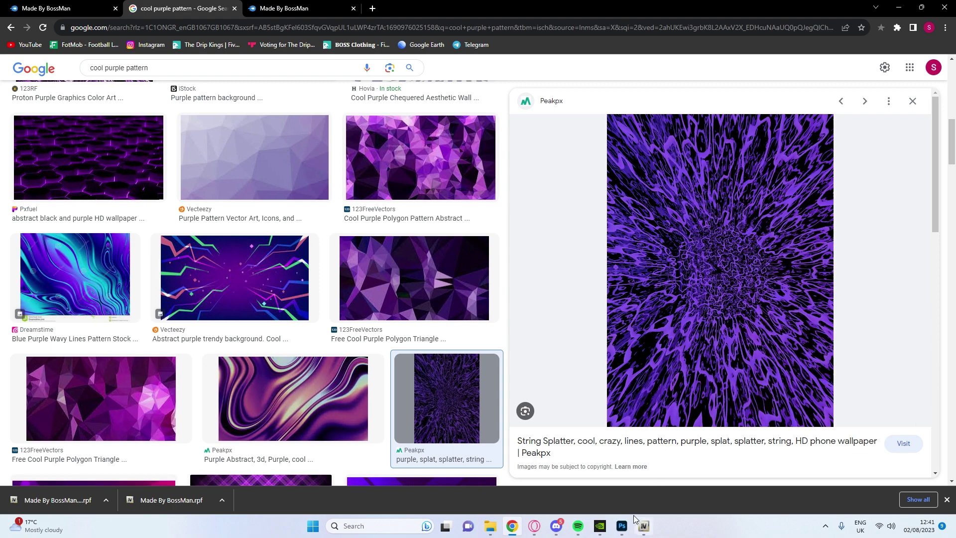
Step: Paste the purple pattern onto the fractal texture, rotate it 90° and enlarge it to fill
click(622, 526)
key(ctrl+v)
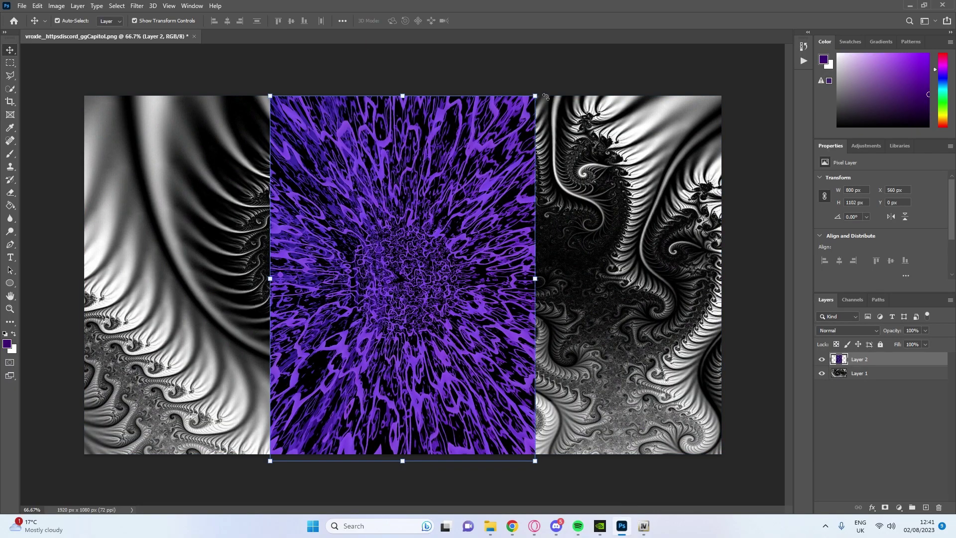
drag(546, 95, 613, 437)
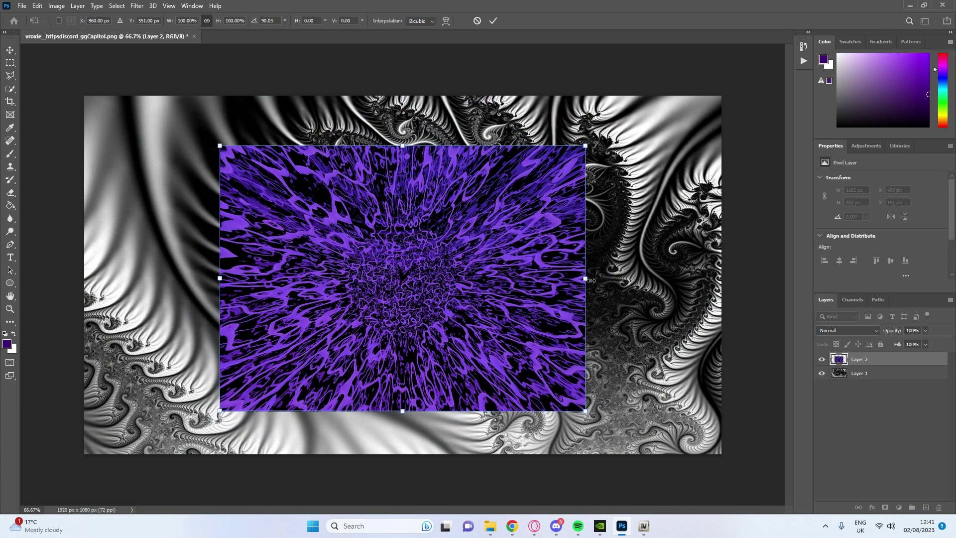
drag(591, 279, 631, 268)
click(852, 375)
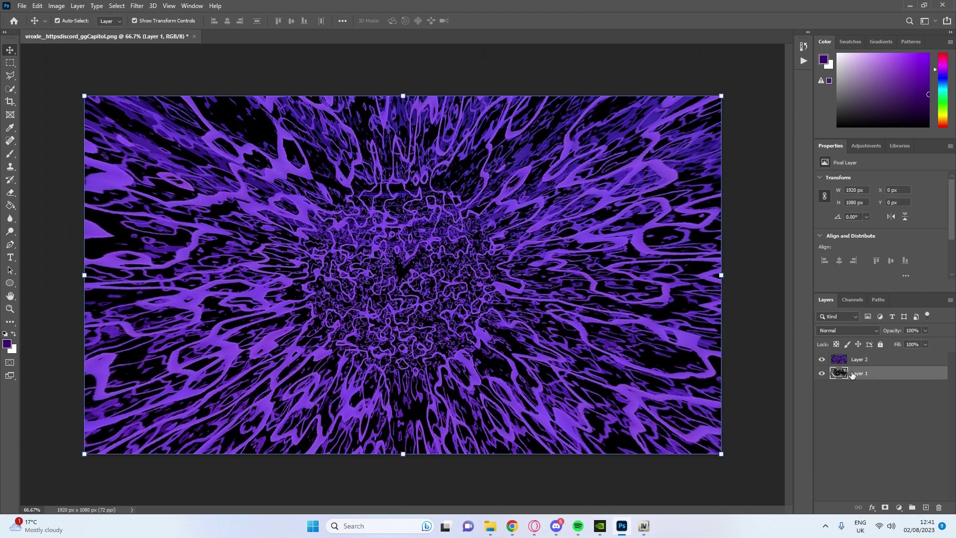
Step: Save the image as PNG on this computer, replacing the existing vroxle PNG
click(21, 6)
click(33, 124)
click(523, 348)
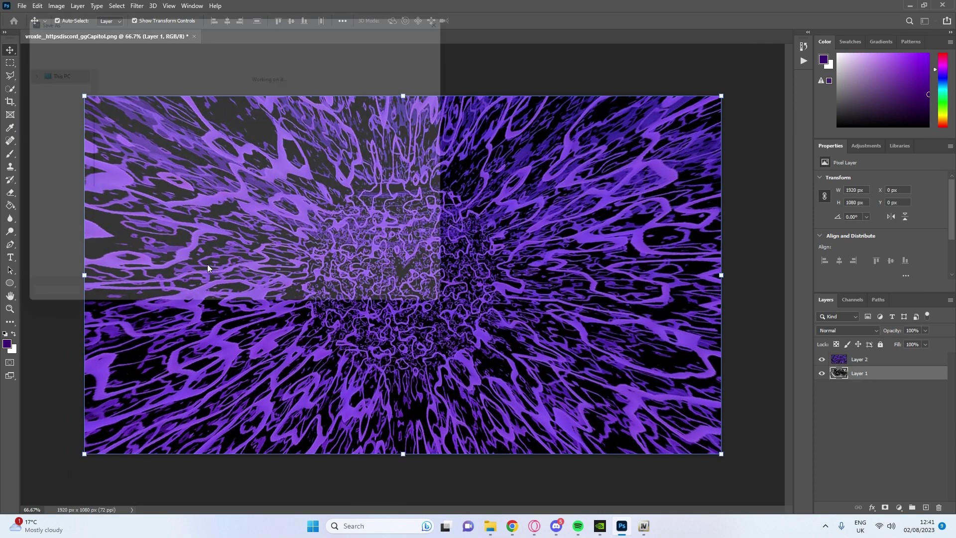
click(149, 230)
click(103, 370)
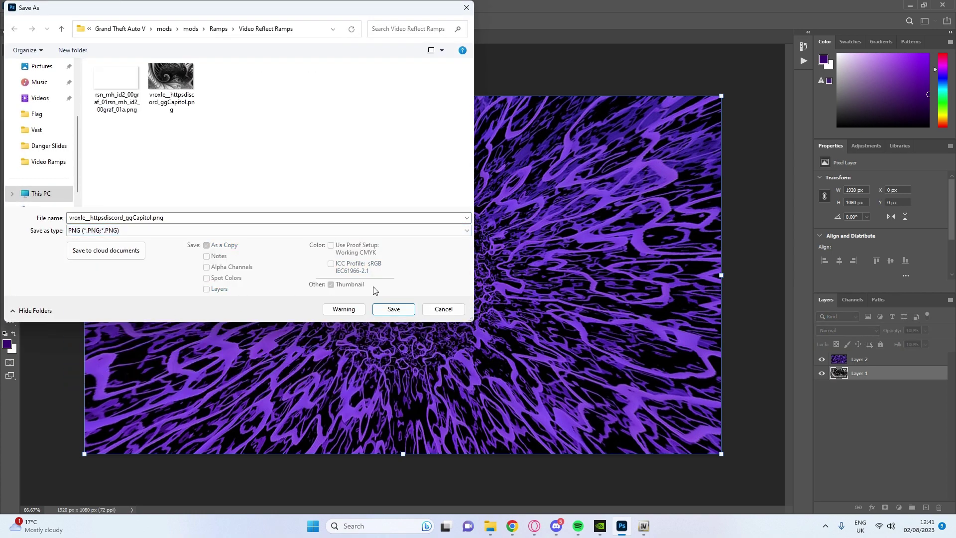
click(404, 310)
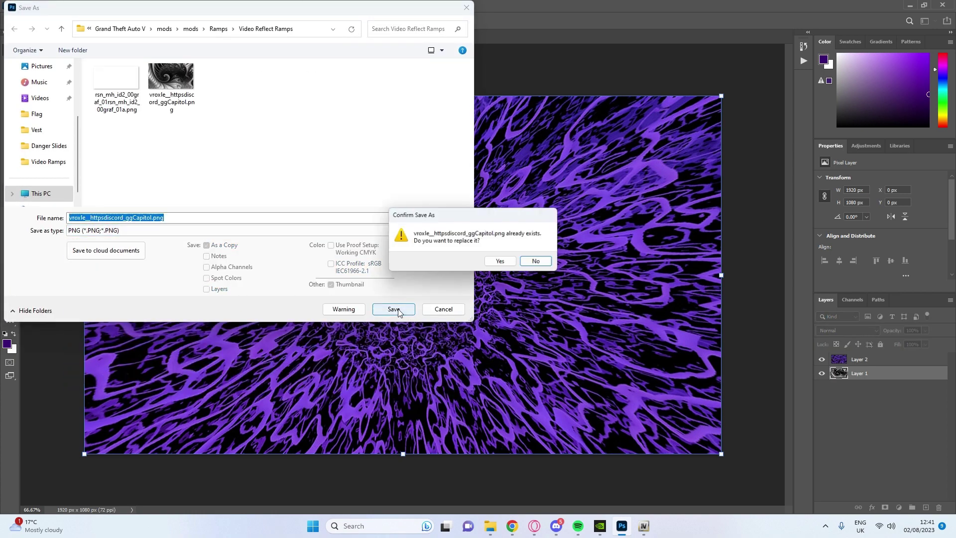
click(502, 262)
click(539, 158)
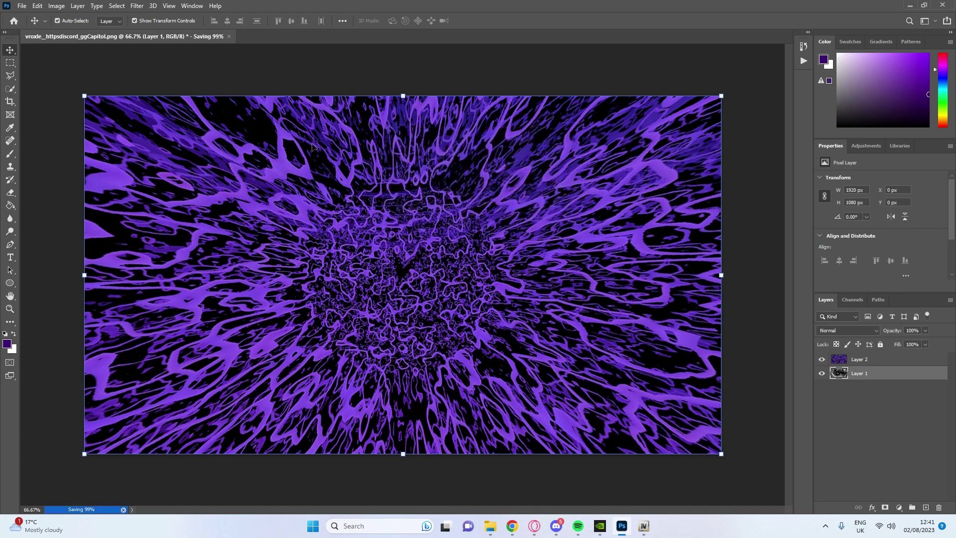
Step: Open the transparent rsn_mh graffiti PNG in Photoshop and deselect Layer 1
click(22, 6)
click(30, 25)
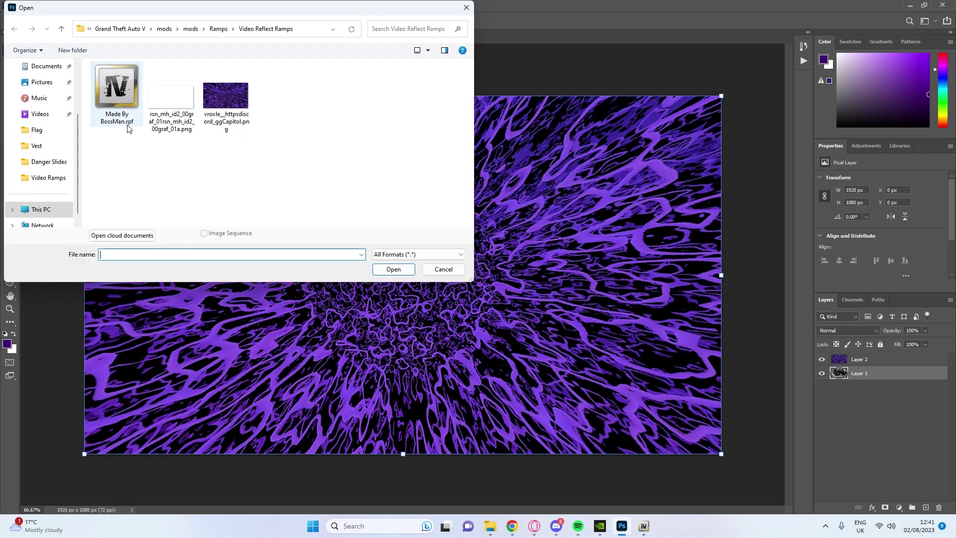
double_click(171, 99)
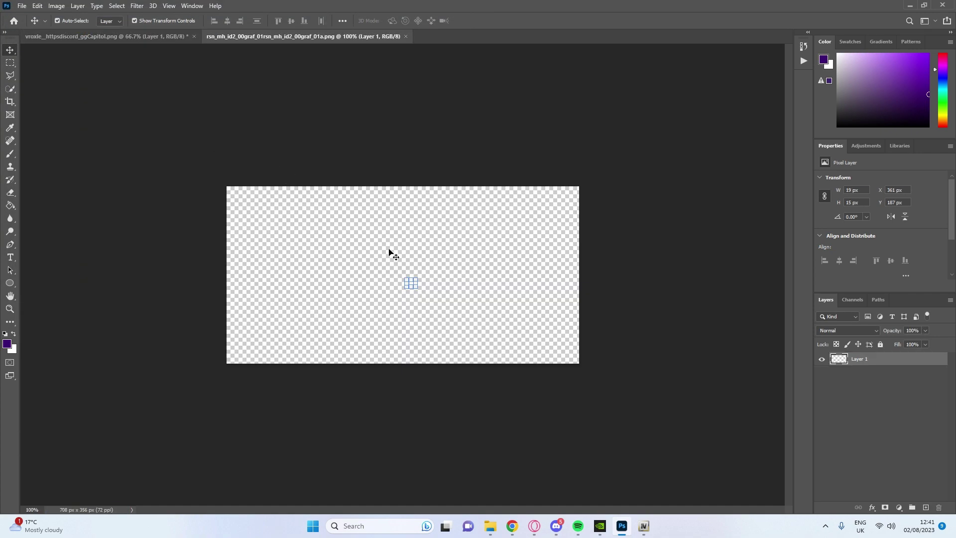
click(407, 175)
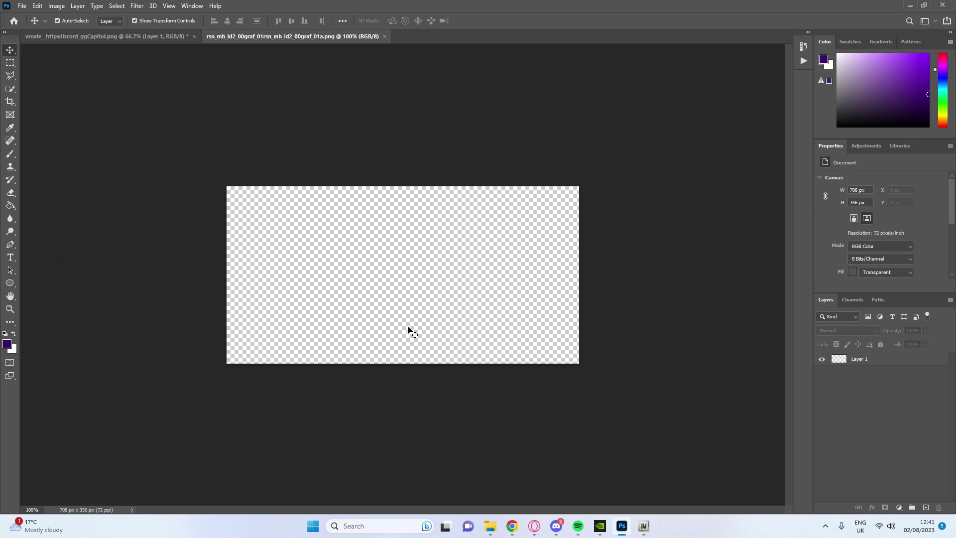
click(513, 526)
Step: Search Google for 'purple heart png' and bring up copy options on a large purple heart preview
click(400, 31)
text(purple heart png)
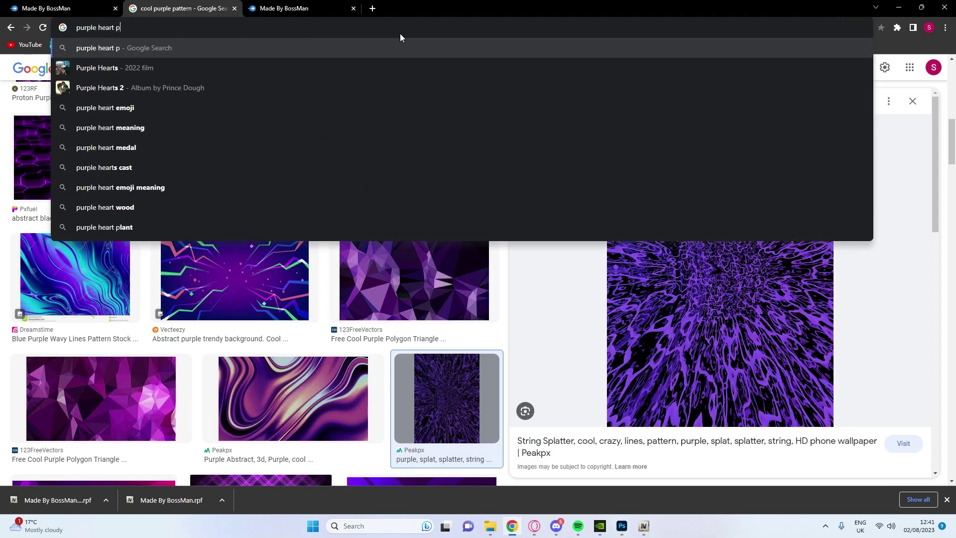
key(Return)
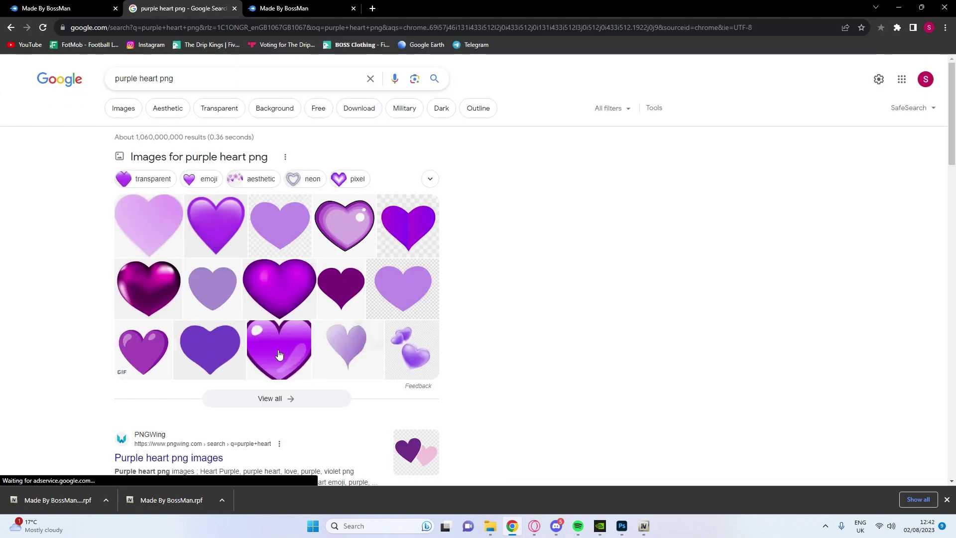
click(266, 254)
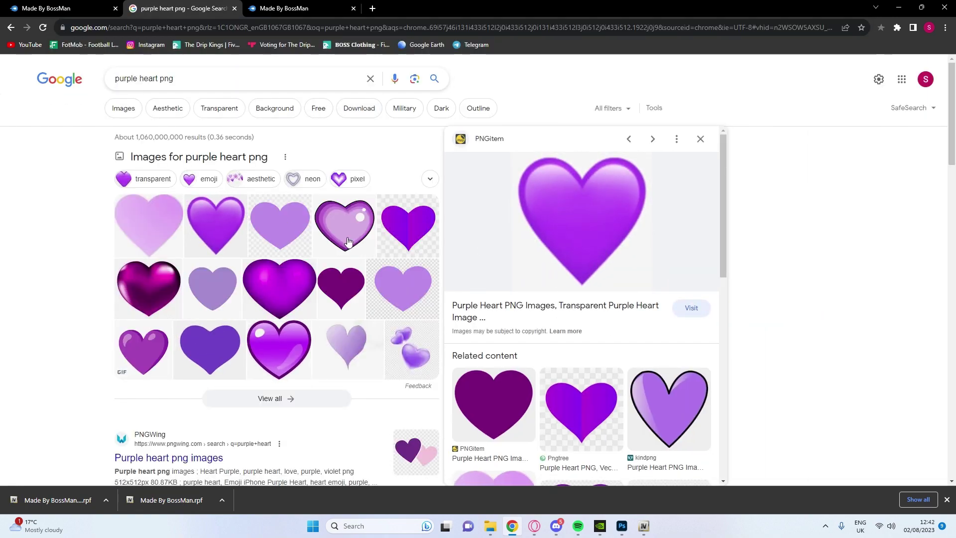
right_click(593, 224)
Step: Paste the purple heart into the graffiti image and erase its white square background
click(632, 340)
click(622, 525)
key(ctrl+v)
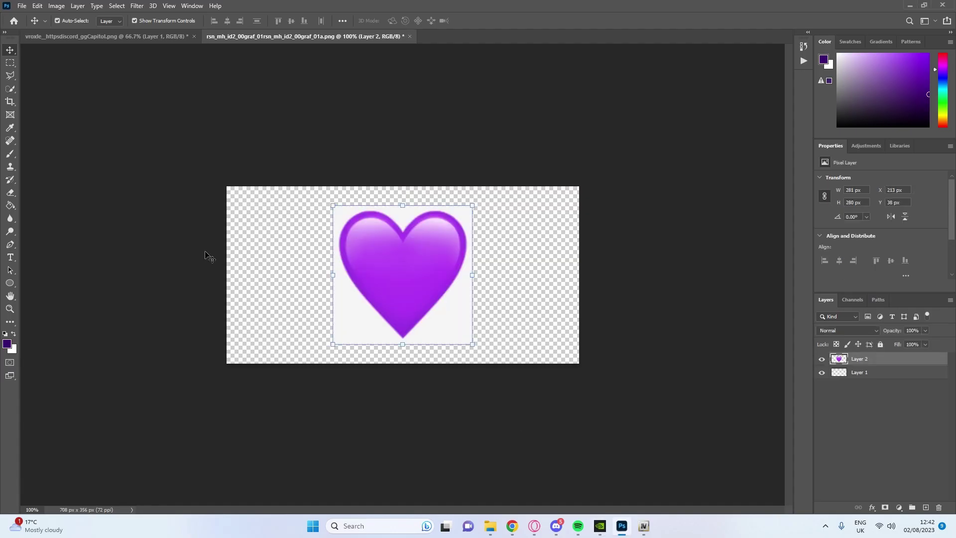
drag(10, 193, 50, 215)
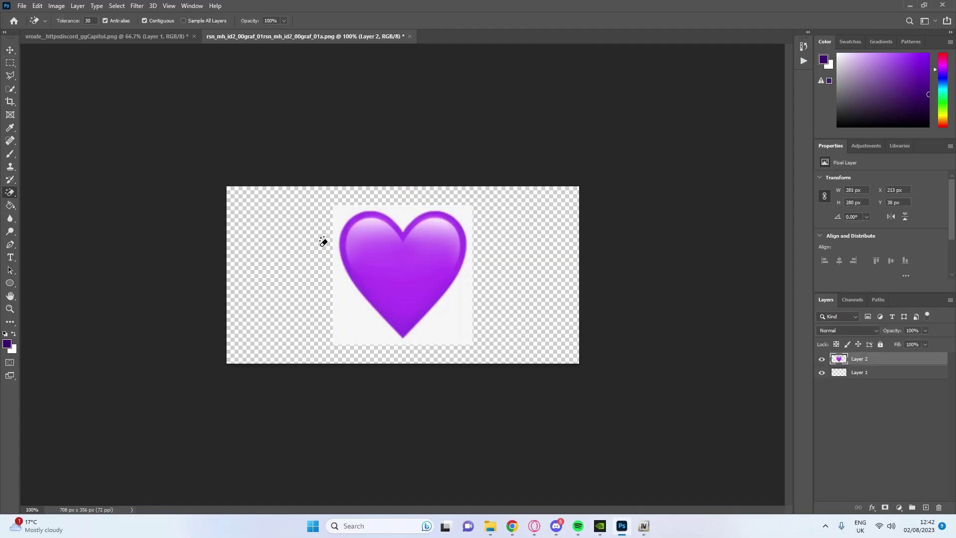
click(361, 319)
Step: Give the heart layer a white Stroke and an Outer Glow
right_click(860, 366)
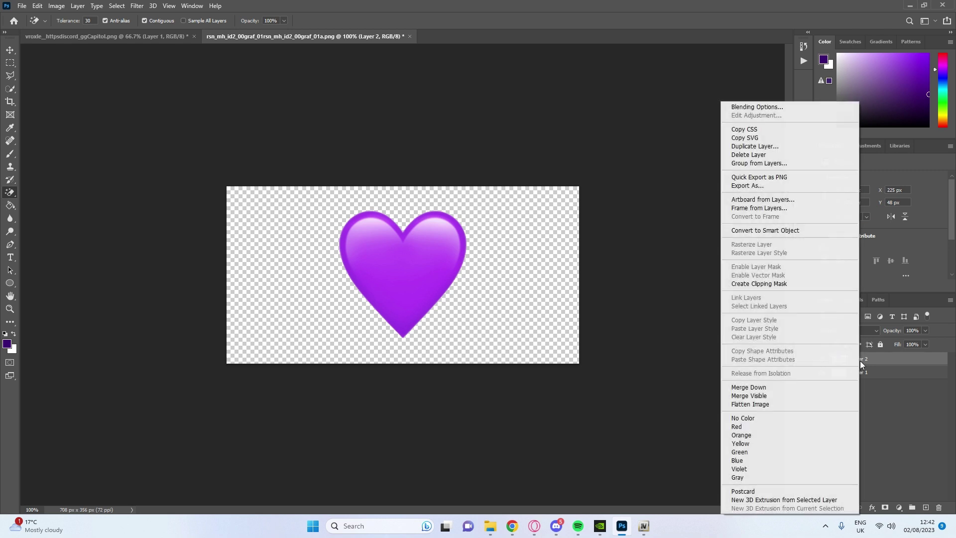
click(742, 107)
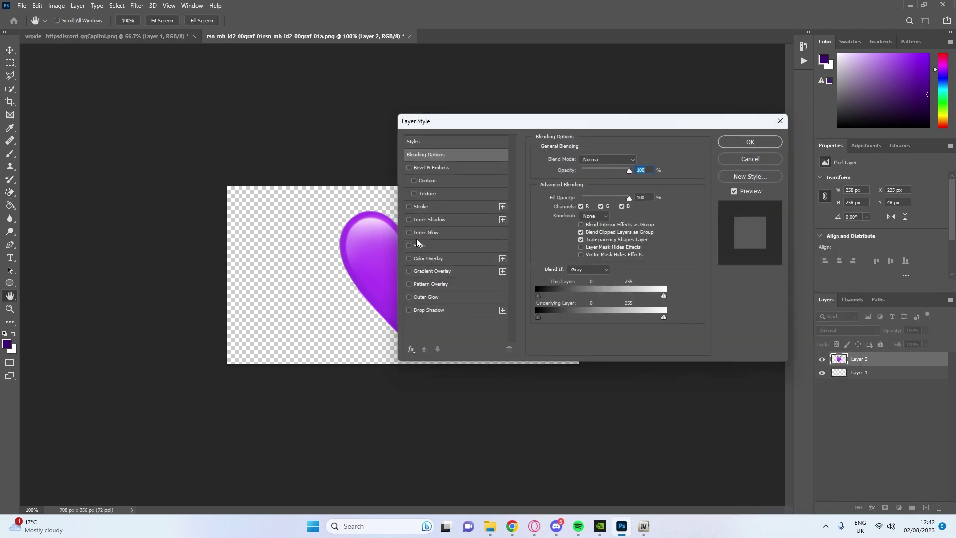
click(410, 207)
click(428, 298)
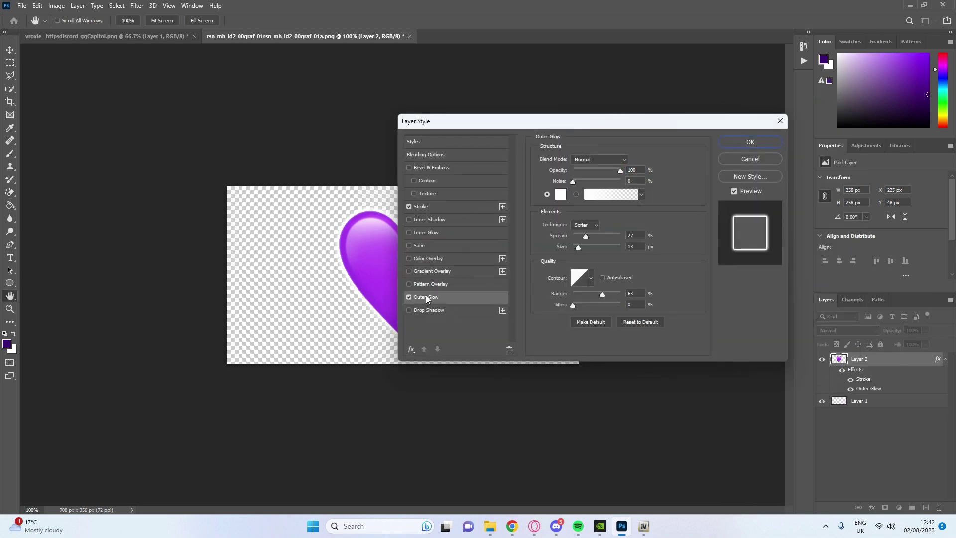
click(737, 146)
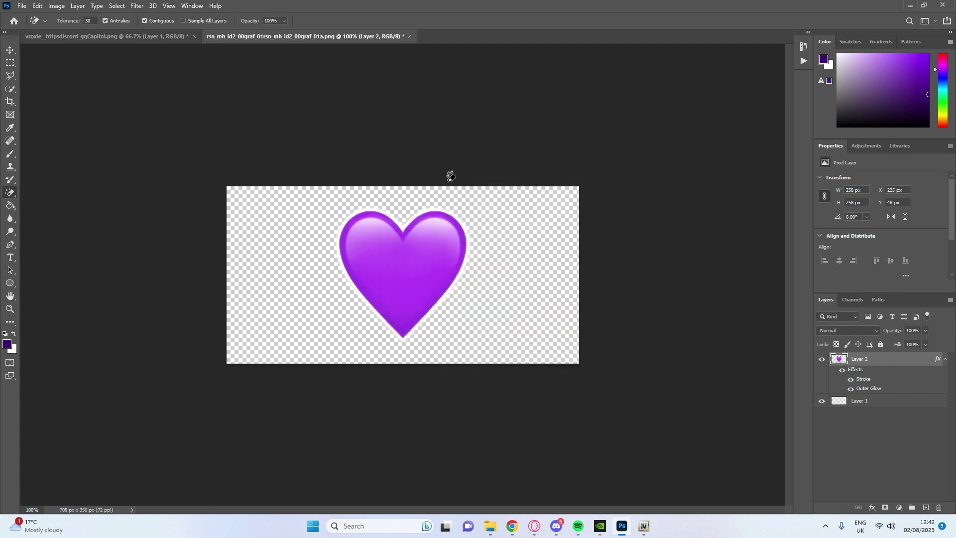
Step: Scale the heart to about half size and move it toward the lower left
click(10, 51)
drag(467, 208, 403, 275)
drag(382, 308, 327, 298)
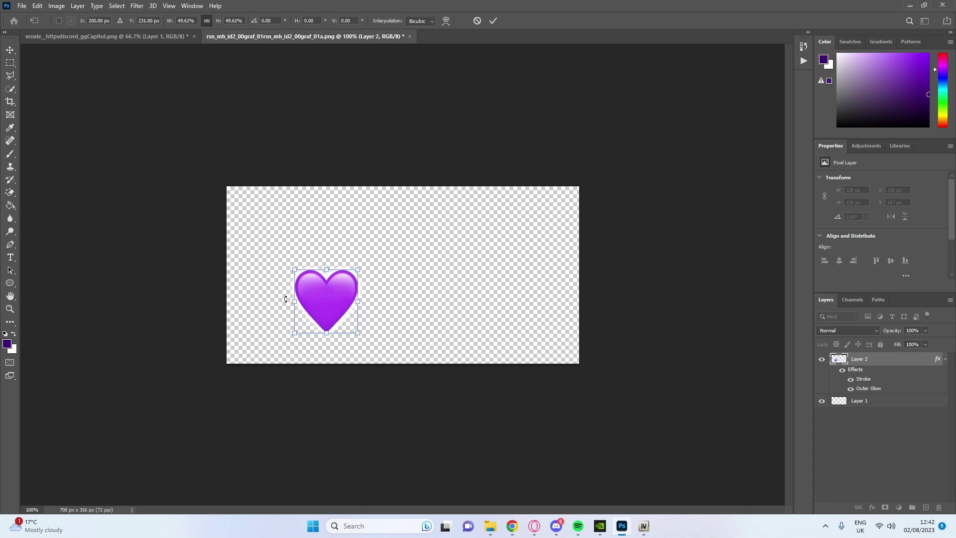
key(Return)
click(169, 299)
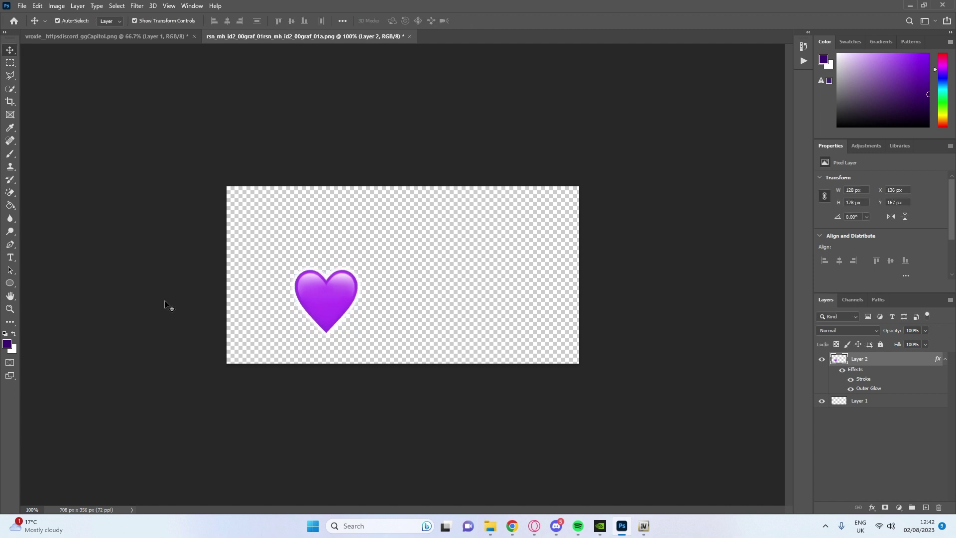
Step: Save the image locally as PNG, overwriting the existing file with default compression
click(22, 6)
click(33, 126)
click(534, 344)
click(168, 230)
click(95, 367)
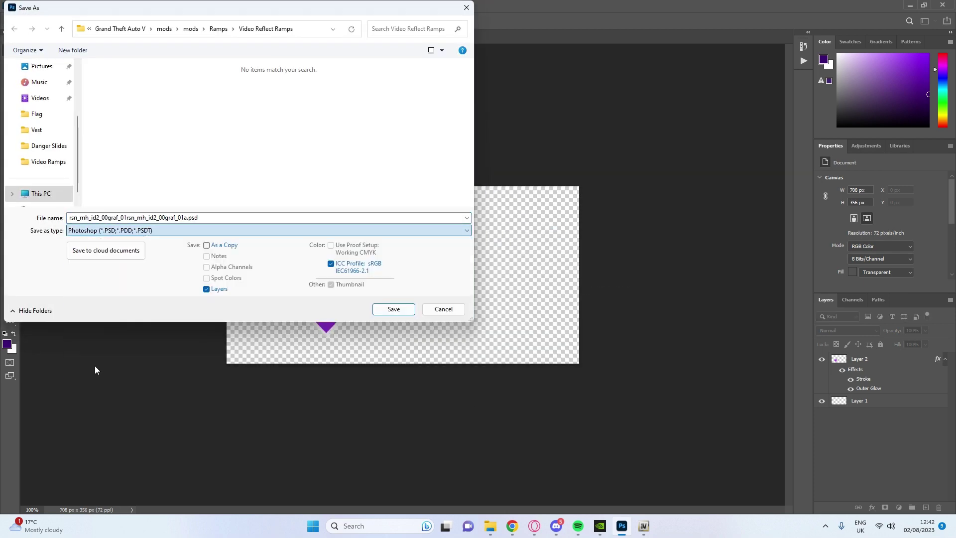
click(402, 310)
click(516, 261)
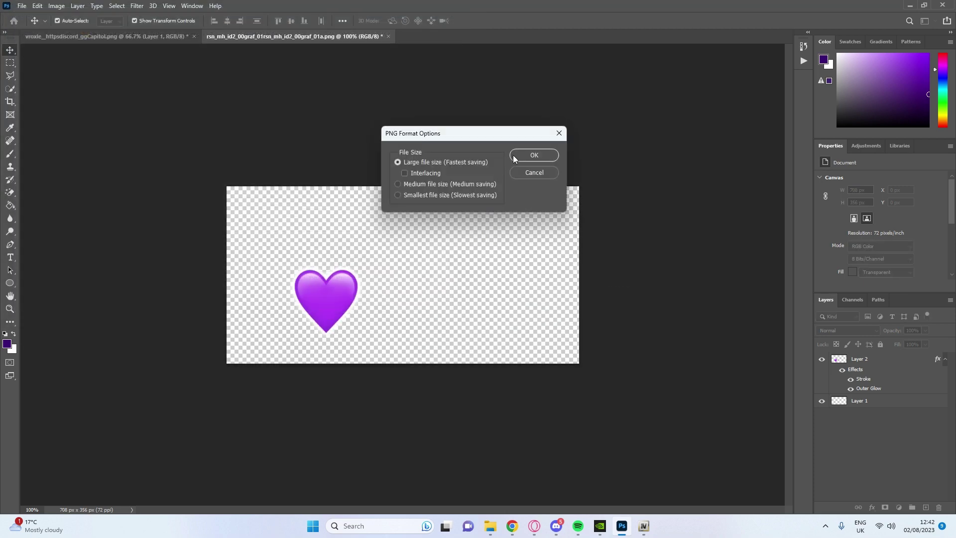
click(534, 155)
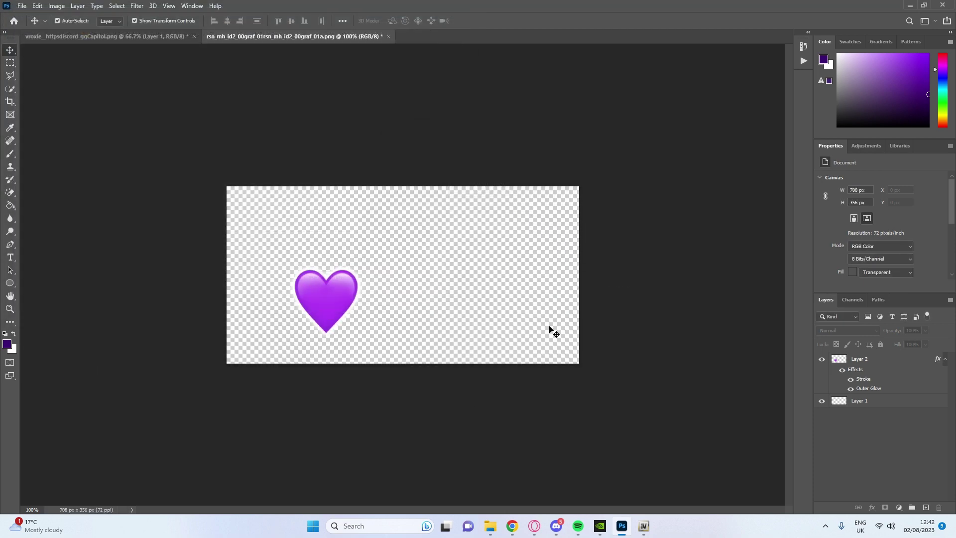
Step: Replace the vroxle__httpsdiscord_ggCapitol texture in prop_skatepark.ytd with the purple pattern image
click(644, 526)
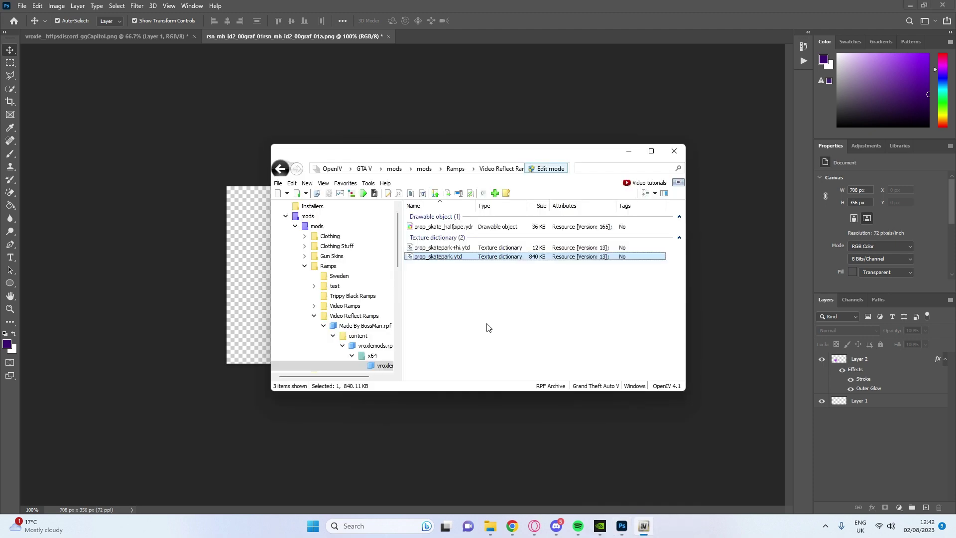
double_click(464, 258)
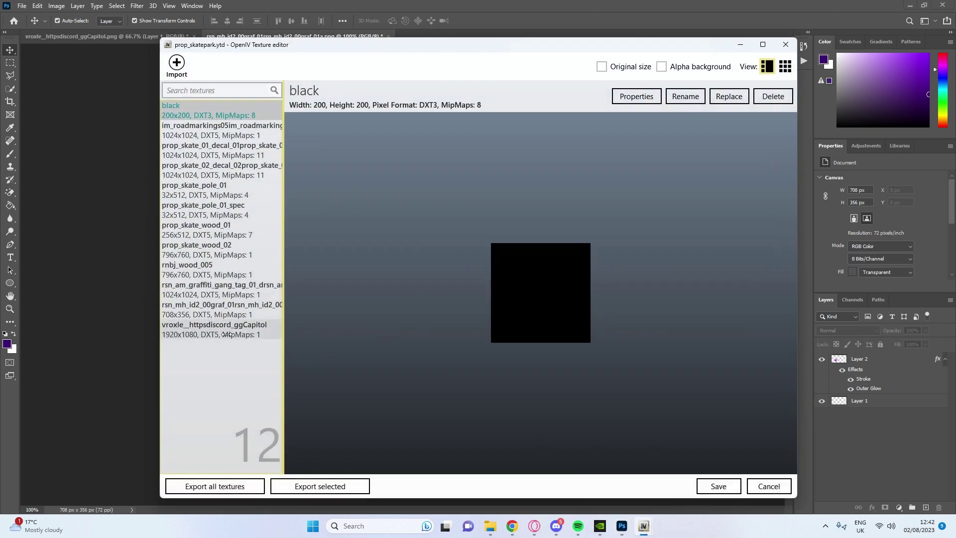
click(214, 329)
click(729, 96)
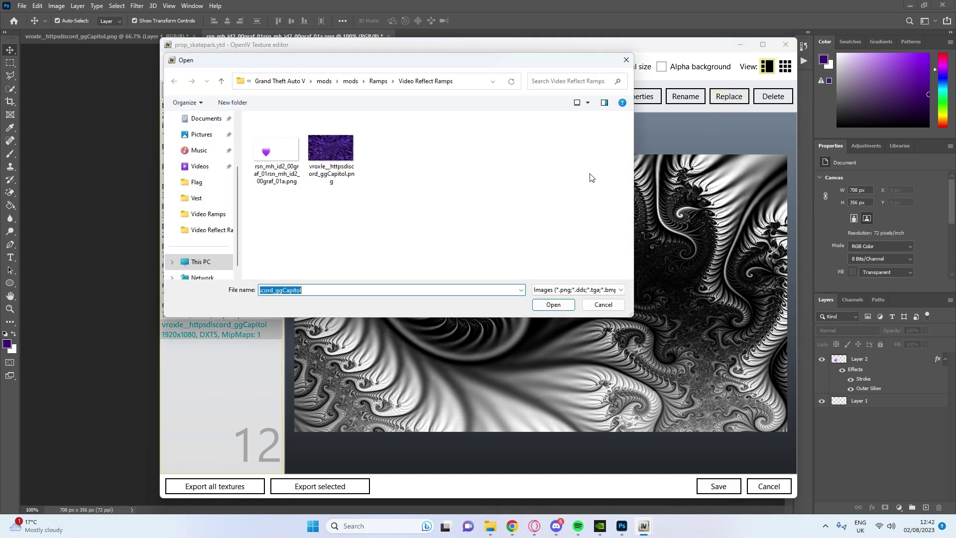
double_click(341, 154)
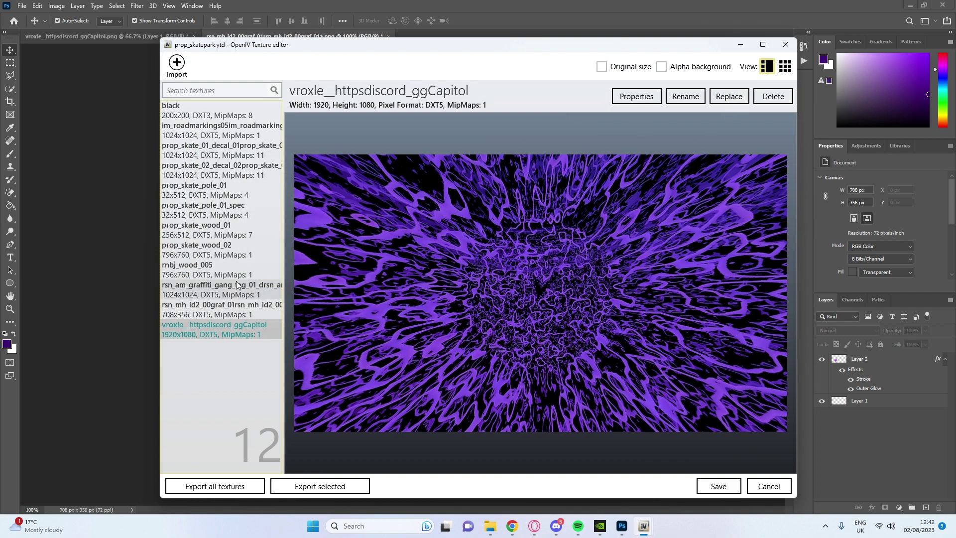
Step: Replace the rsn_mh_id2_00graf_01a graffiti texture with the purple heart PNG and save
click(199, 319)
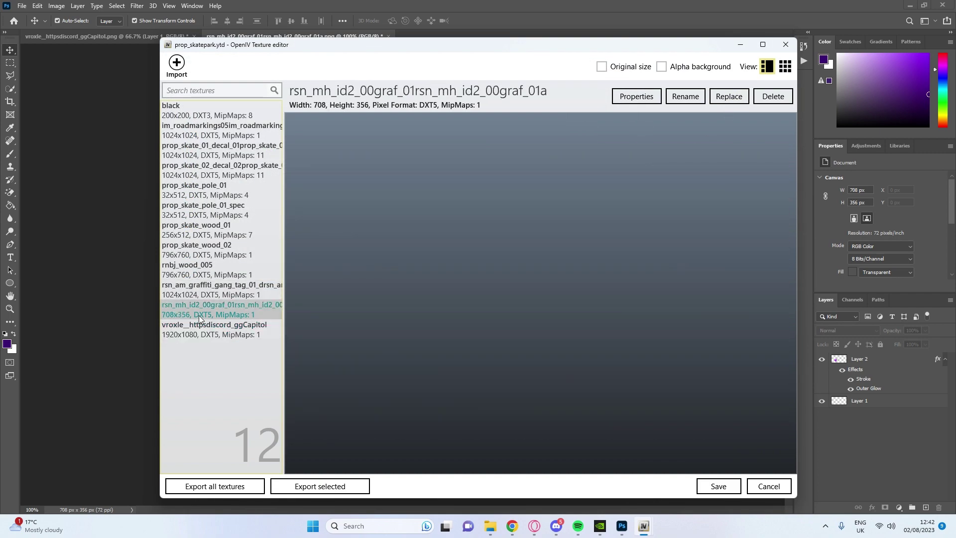
click(728, 96)
double_click(275, 157)
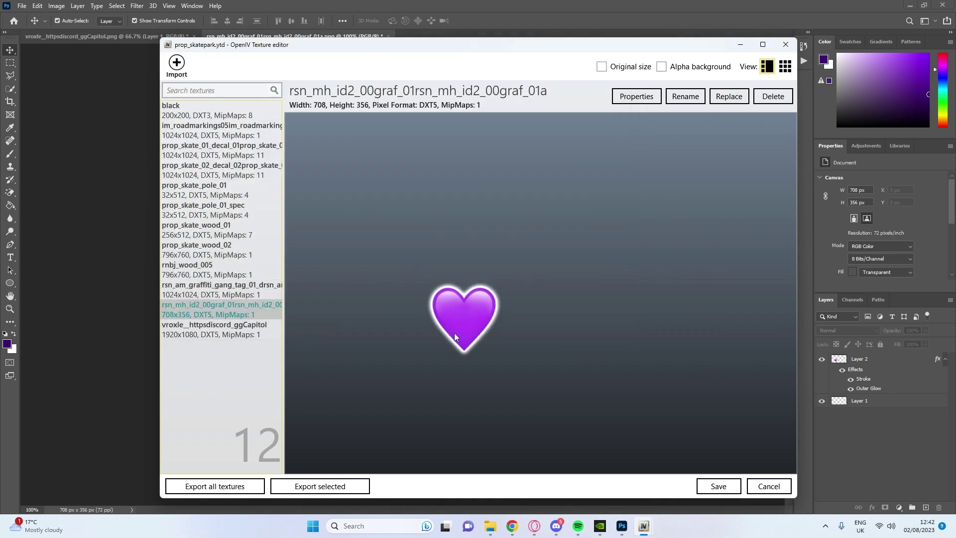
click(711, 487)
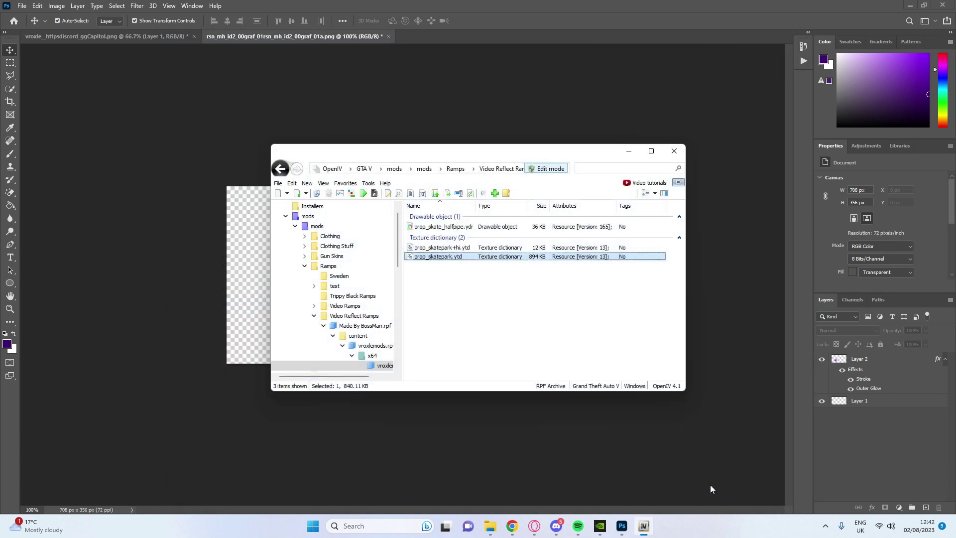
Step: Navigate back out of vroxlemods.rpf to the Video Reflect Ramps folder
click(280, 168)
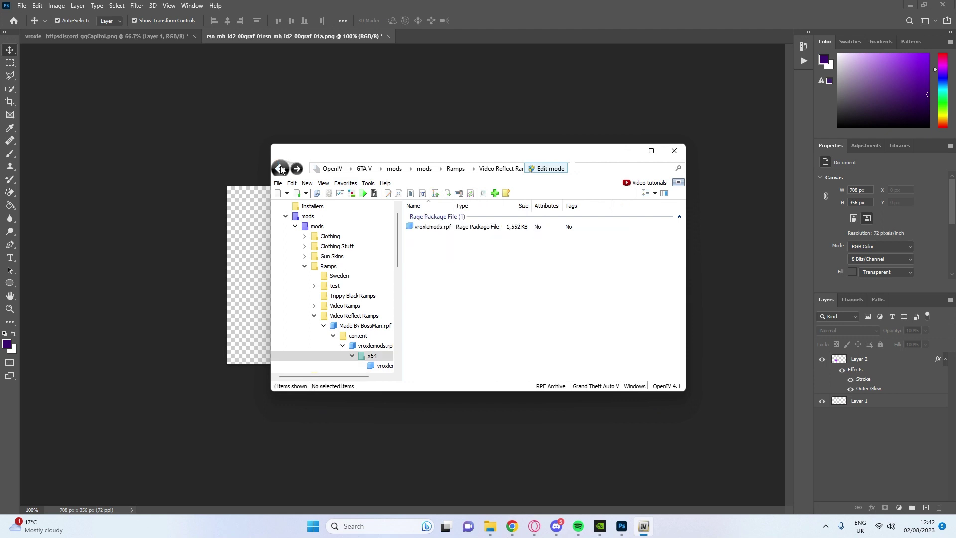
click(280, 168)
click(280, 168)
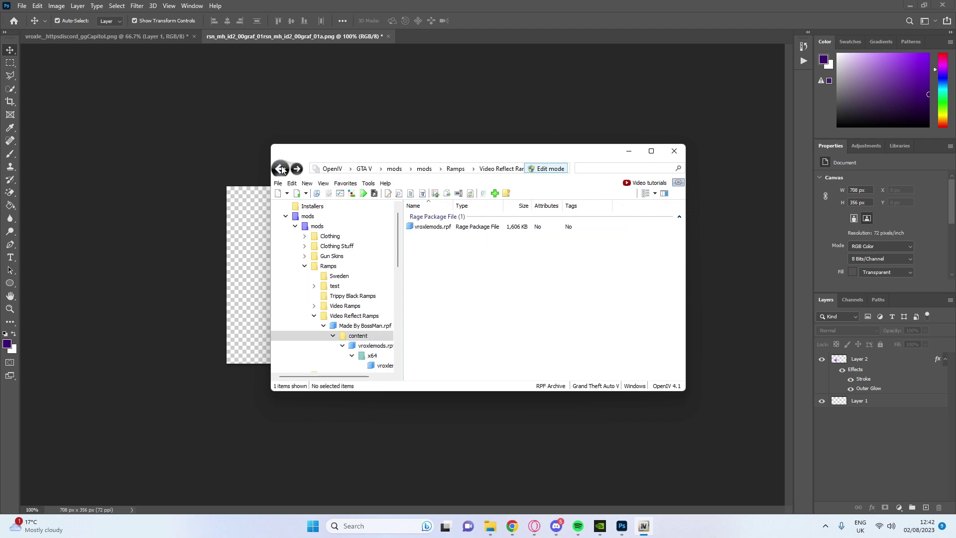
click(281, 170)
click(281, 169)
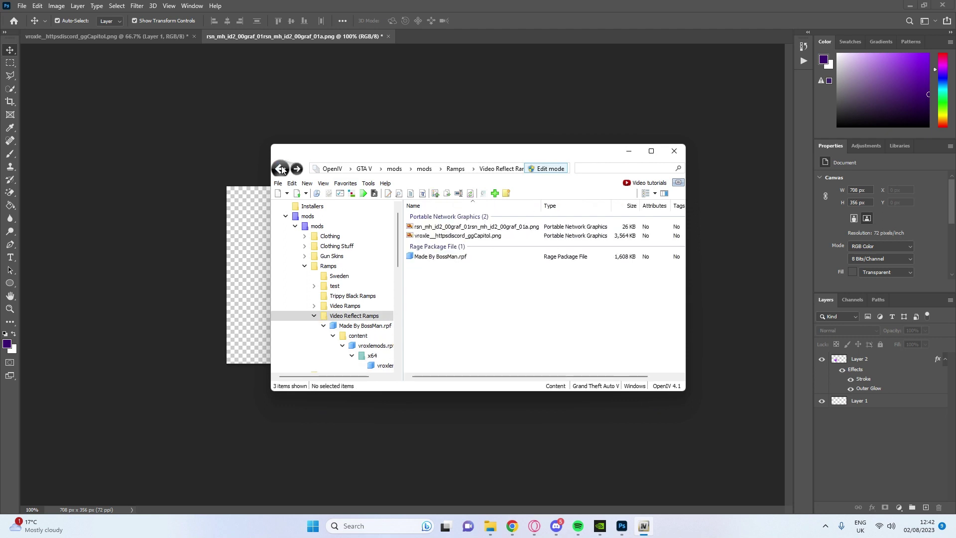
click(281, 169)
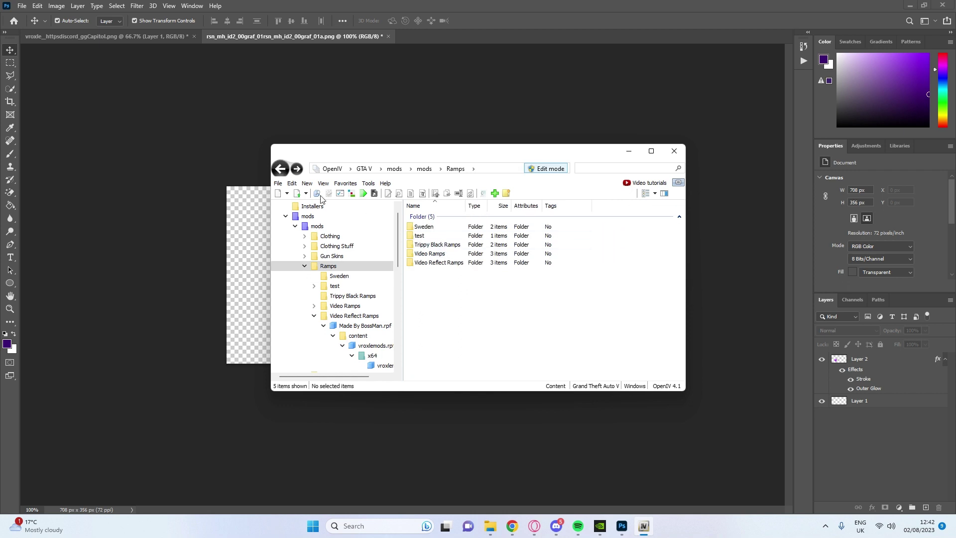
click(297, 169)
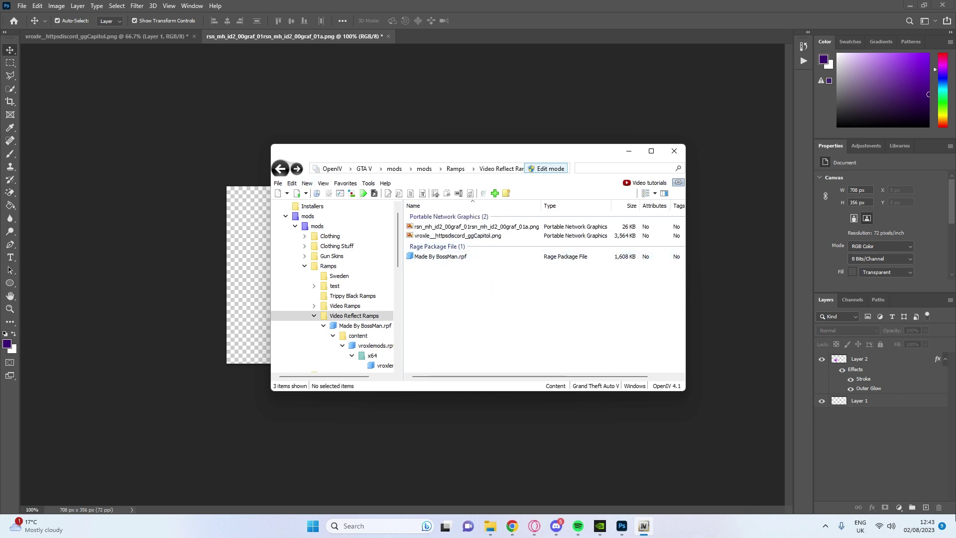
Step: Open the mods folder inside FiveM Application Data via the FiveM shortcut's file location
key(super+d)
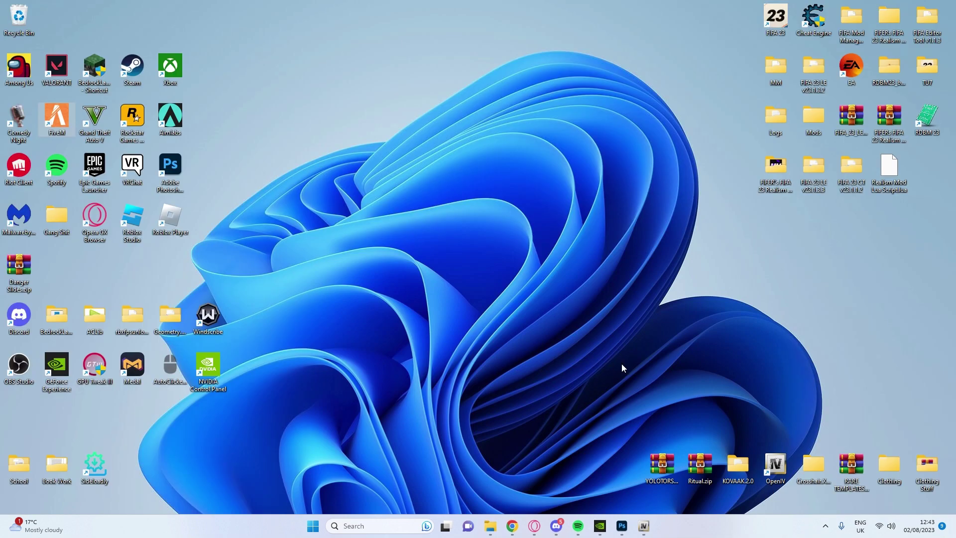
right_click(73, 118)
click(102, 180)
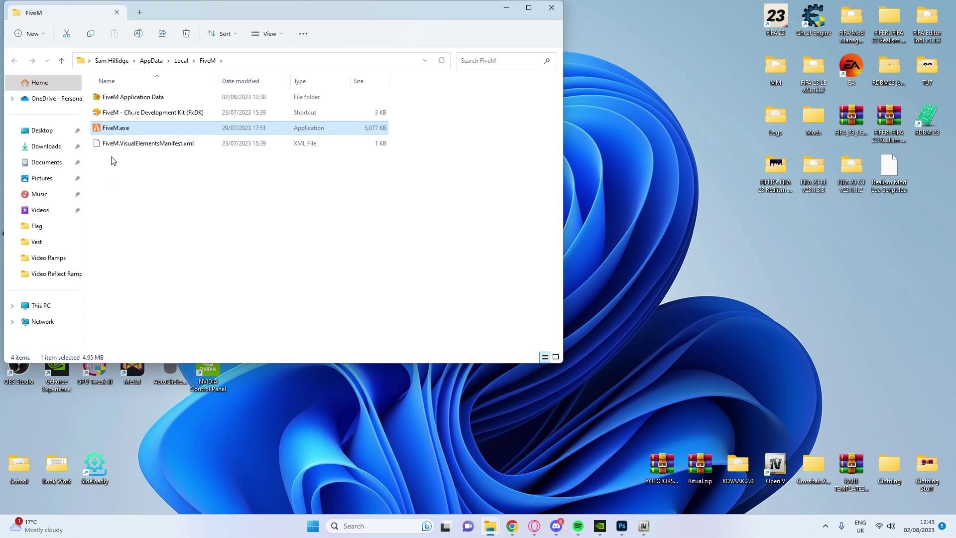
double_click(124, 98)
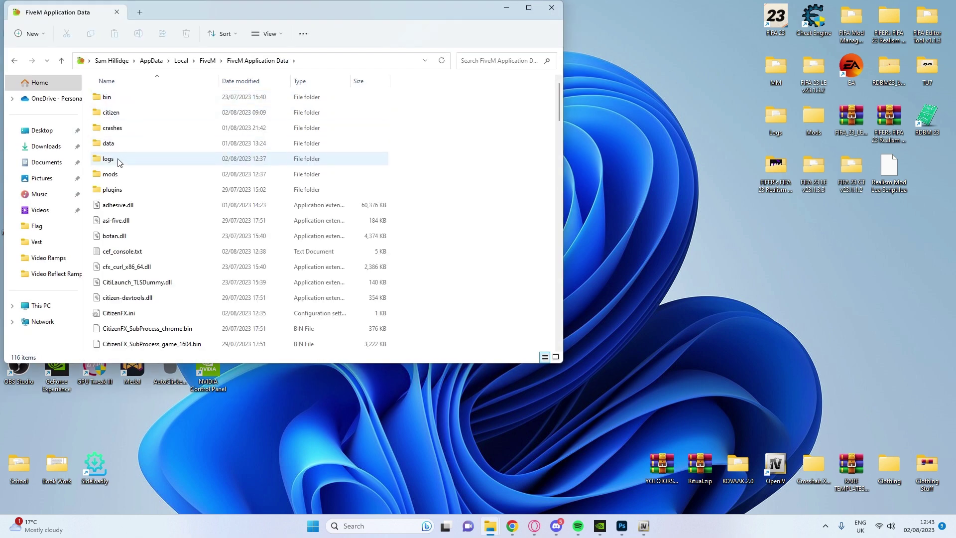
double_click(118, 178)
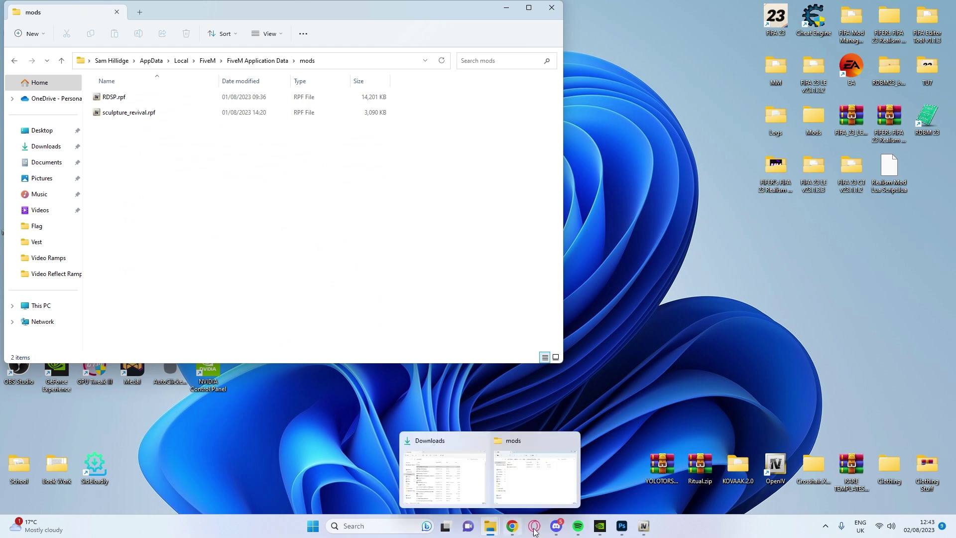
Step: Copy Made By BossMan.rpf from OpenIV into the mods folder, then close both windows
click(644, 526)
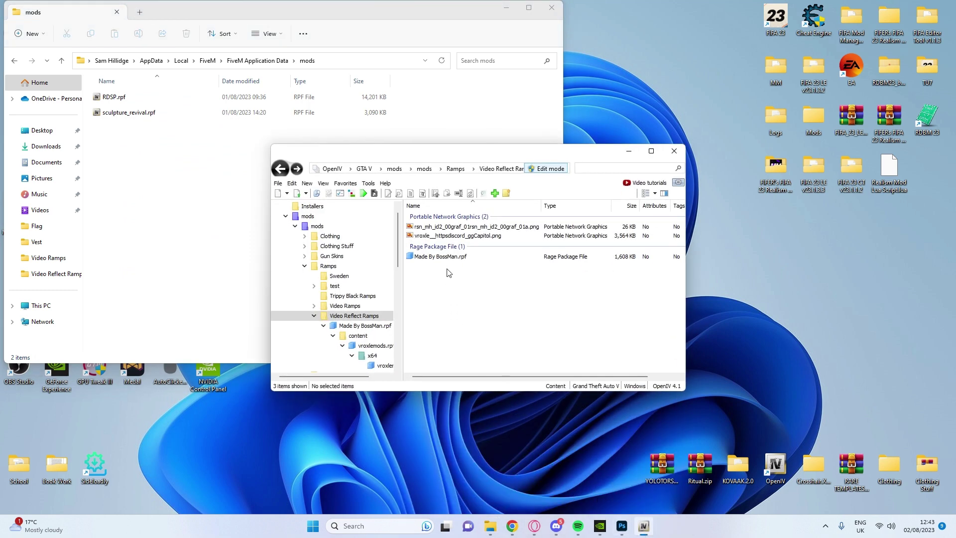
drag(445, 258, 214, 259)
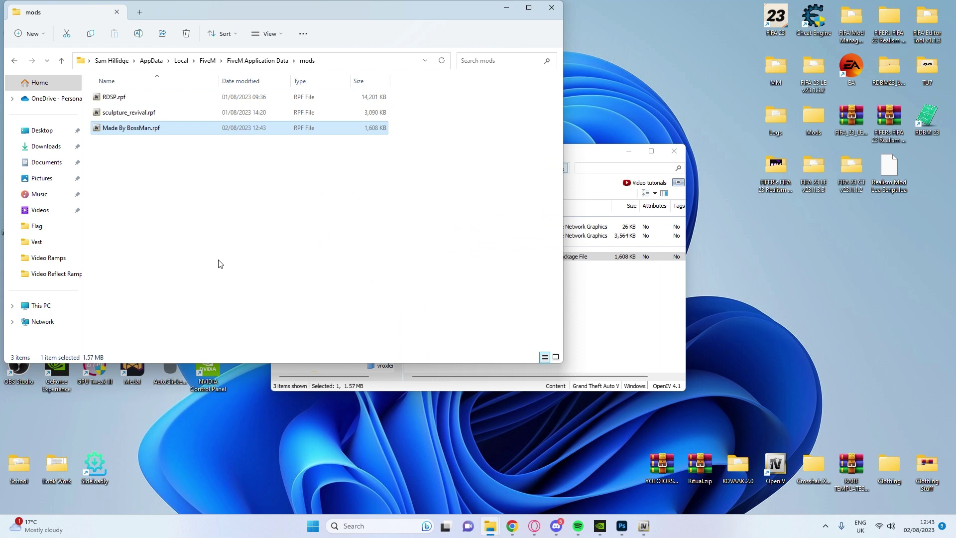
click(552, 8)
click(674, 151)
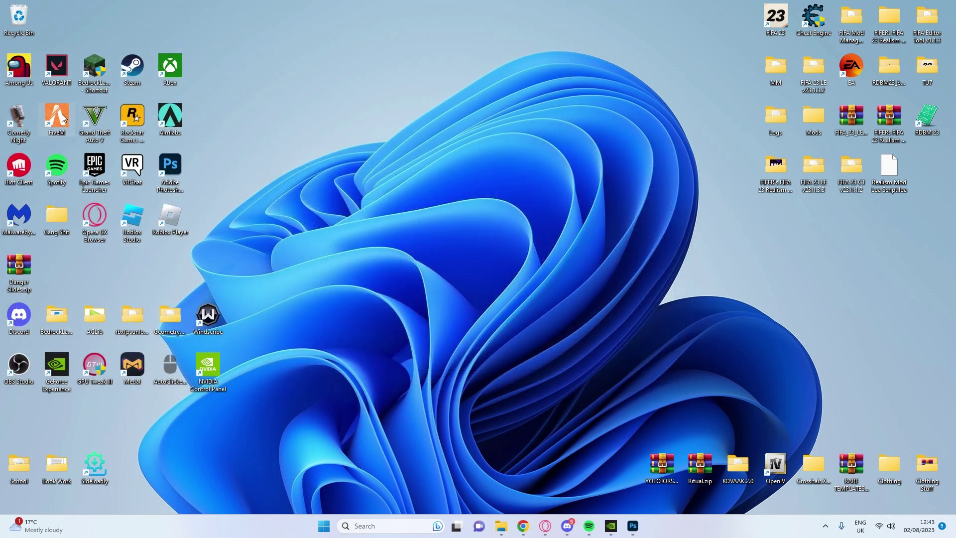
Step: Launch FiveM and connect to the Narco RP server from its last-connected card
double_click(57, 117)
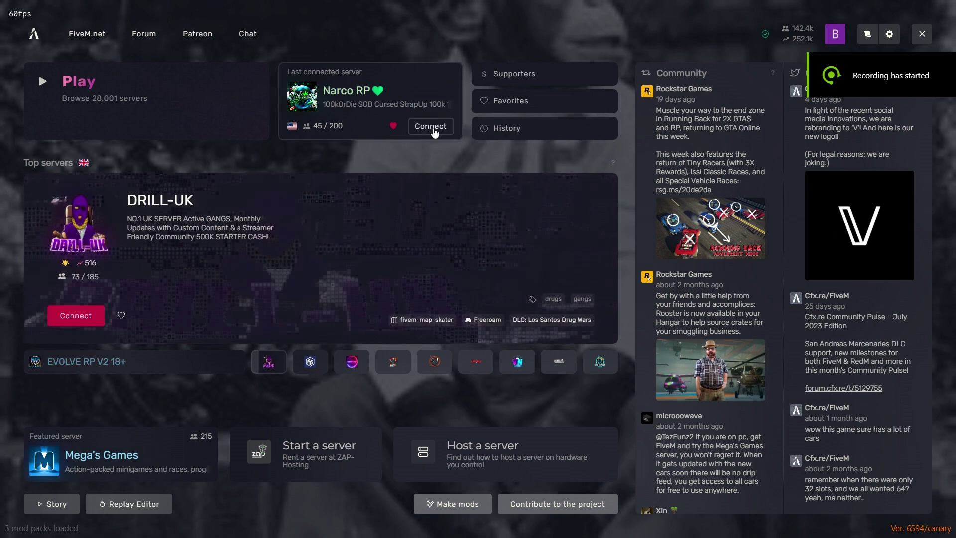
click(431, 126)
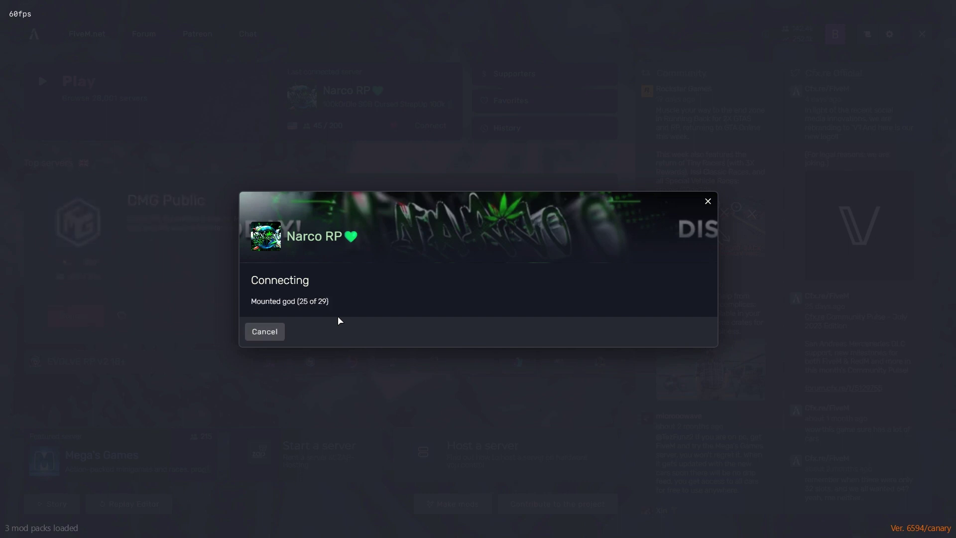
Step: Bring up the Xbox Game Bar overlay with Win+G and scroll through the Audio mix list
key(super+g)
scroll(73, 315, down, 3)
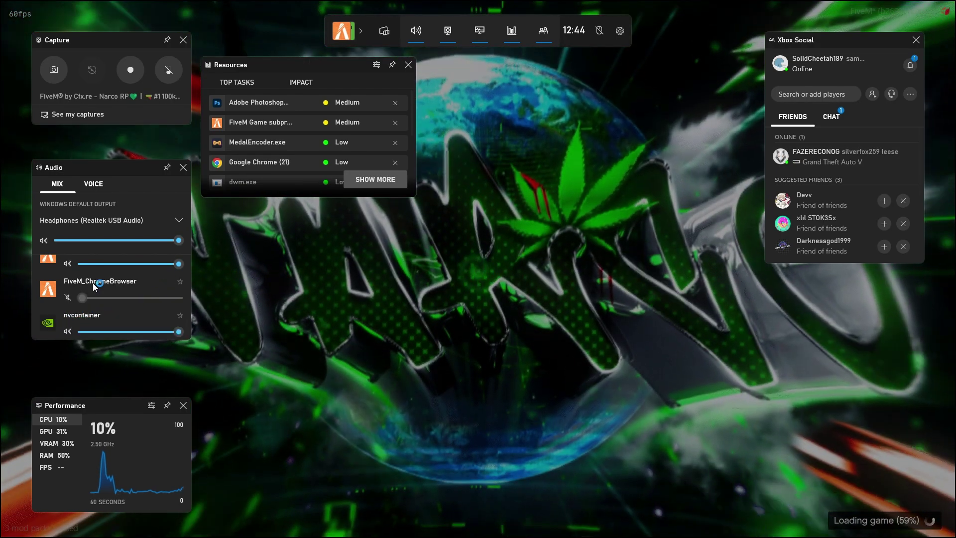
scroll(100, 273, up, 3)
scroll(112, 282, down, 1)
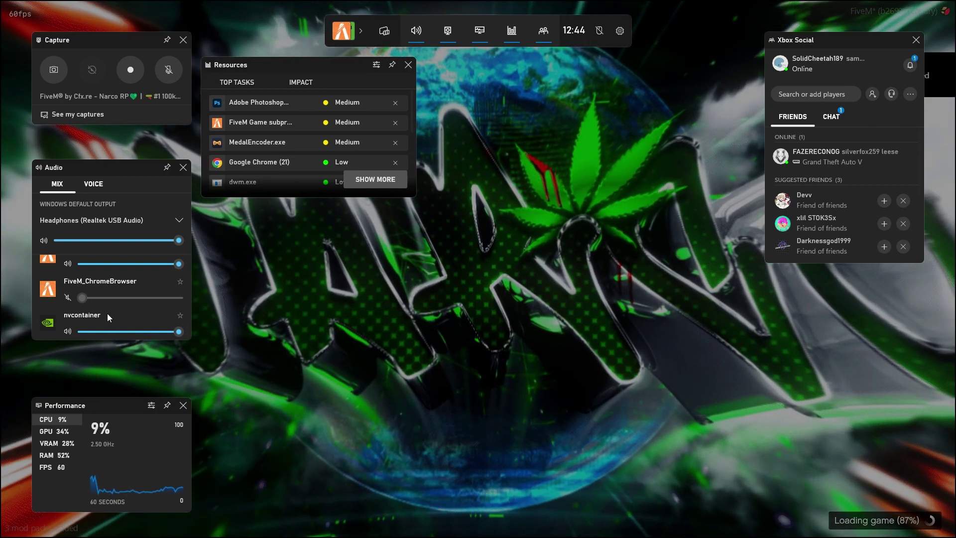
scroll(81, 279, up, 1)
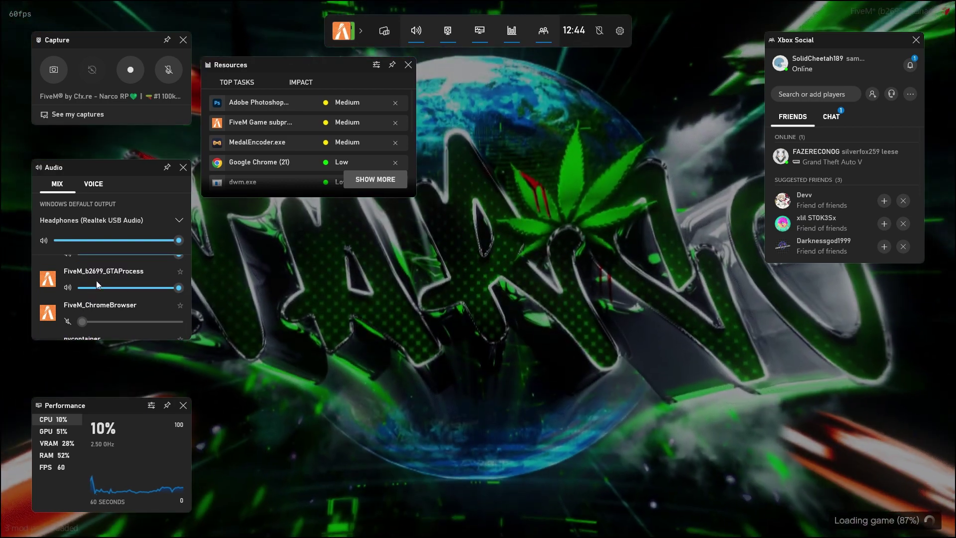